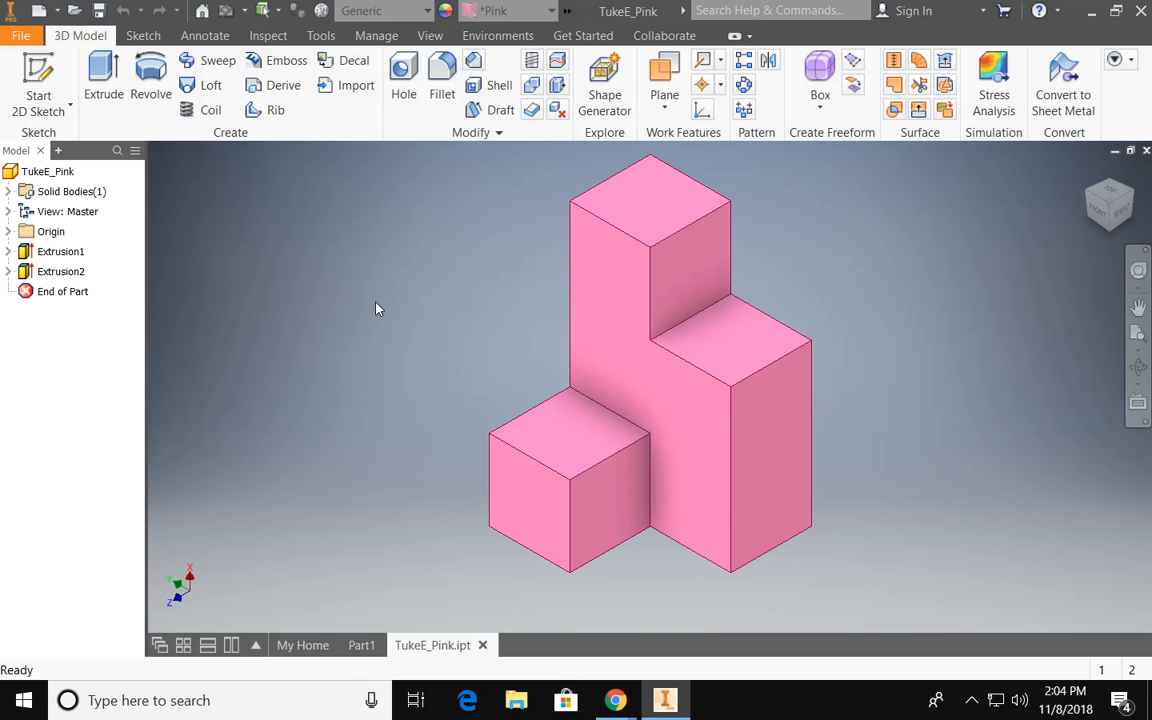
- Create a new part and start a 2D sketch on the front (XY) origin plane
left_click(59, 11)
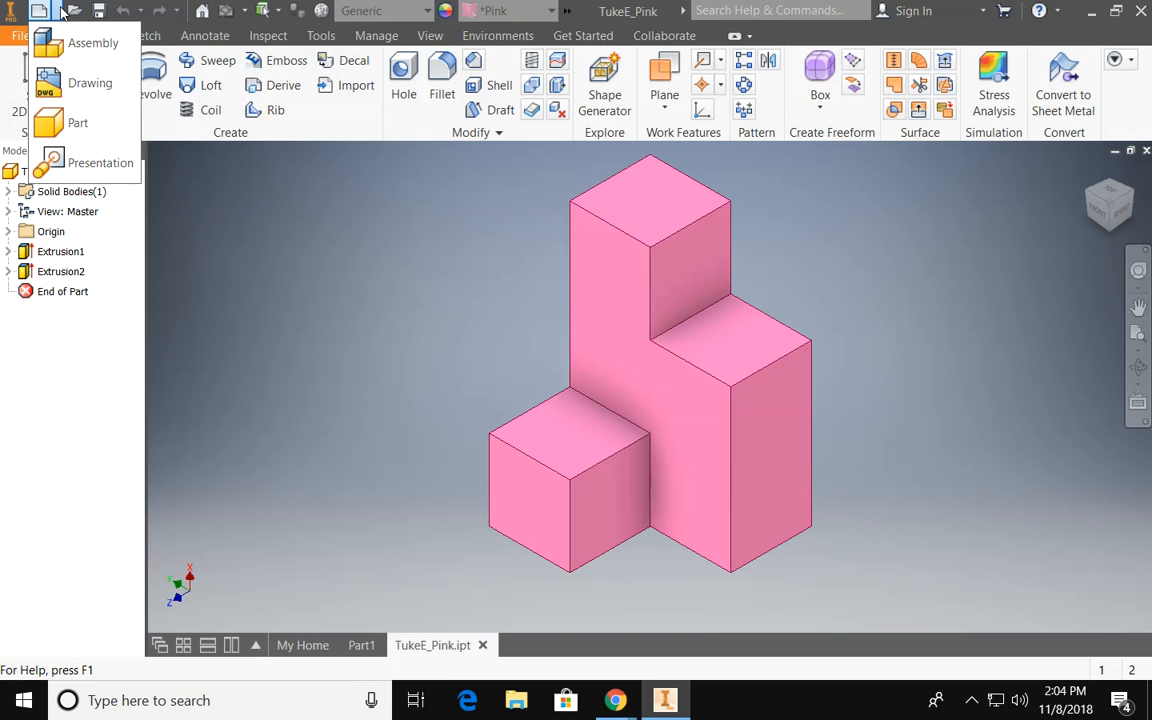
left_click(70, 122)
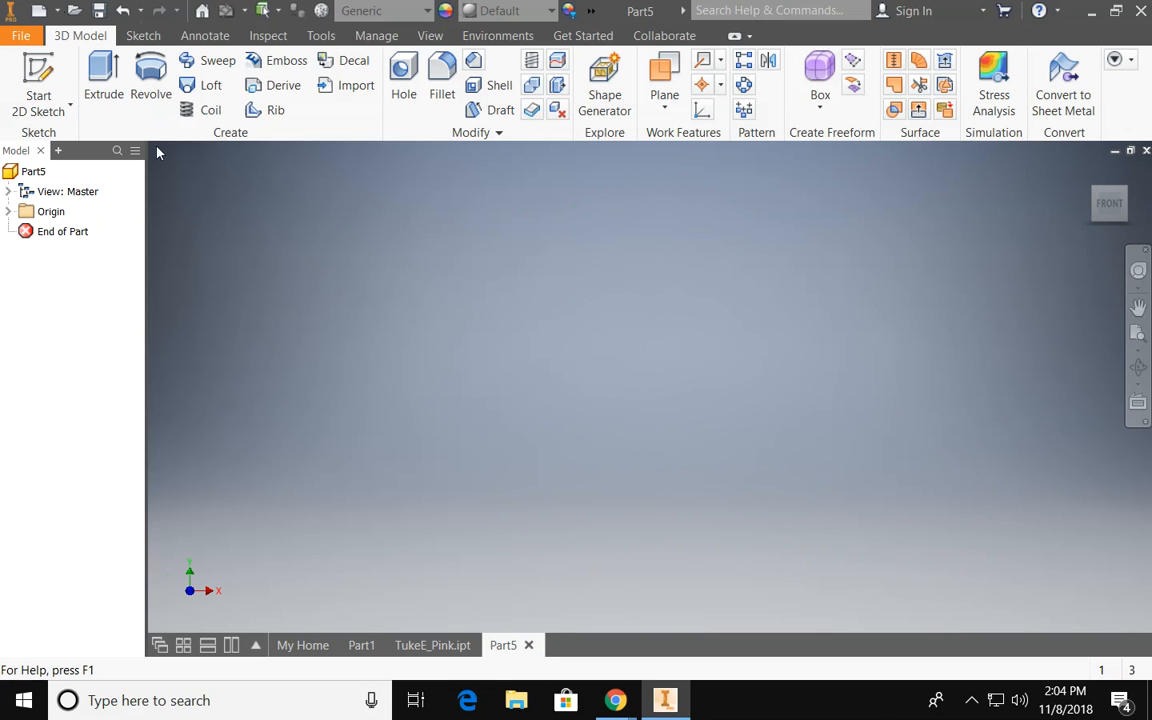
left_click(37, 75)
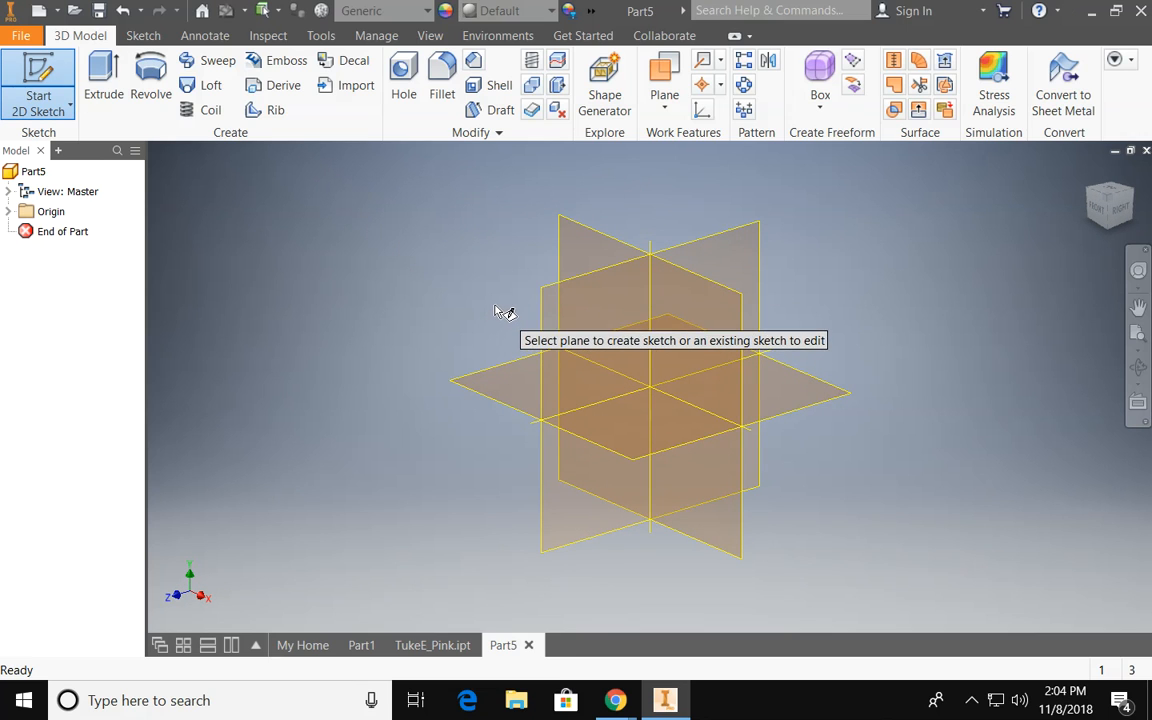
left_click(590, 259)
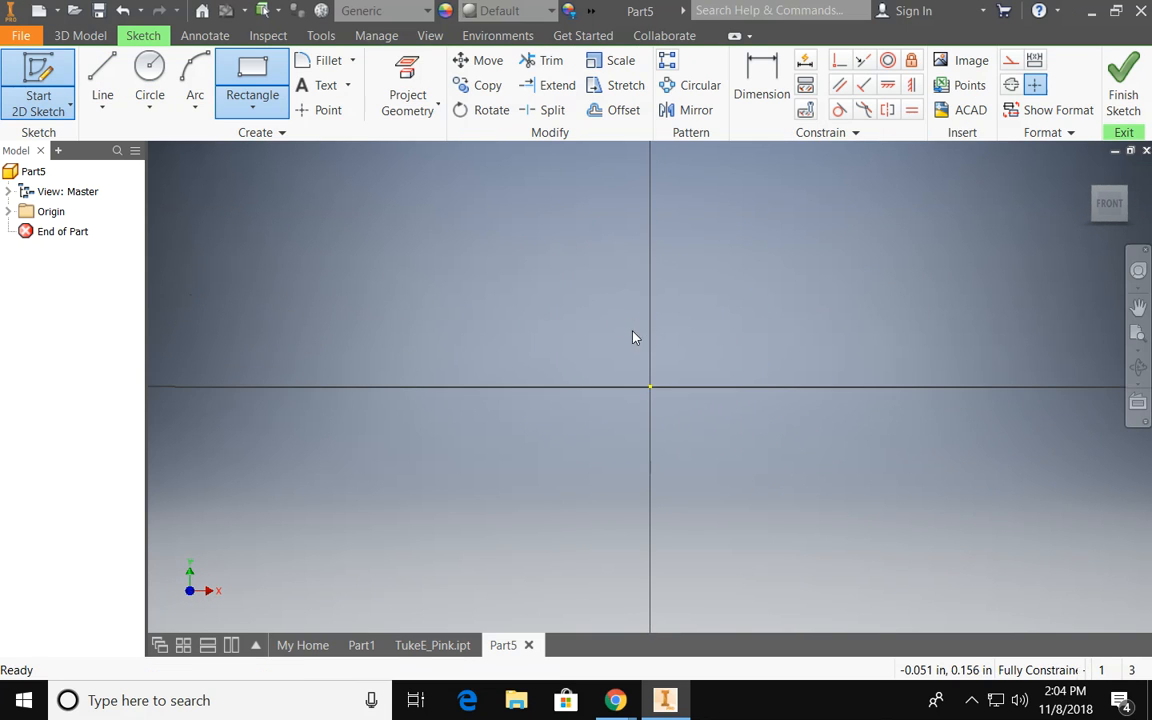
mouse_move(730, 352)
middle_mouse_down()
mouse_move(638, 433)
mouse_move(648, 465)
middle_mouse_up()
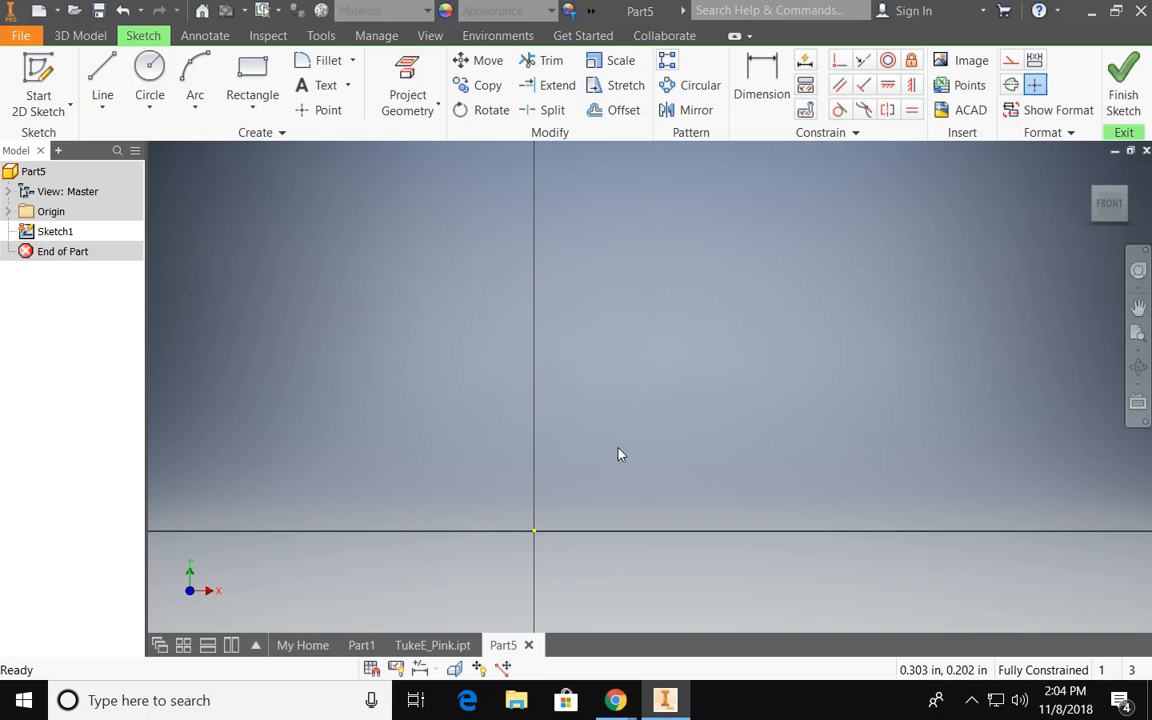
- Draw a closed stepped six-line profile from the origin, about 0.75 in tall and 0.53 in wide, with its notch at the upper right
left_click(100, 72)
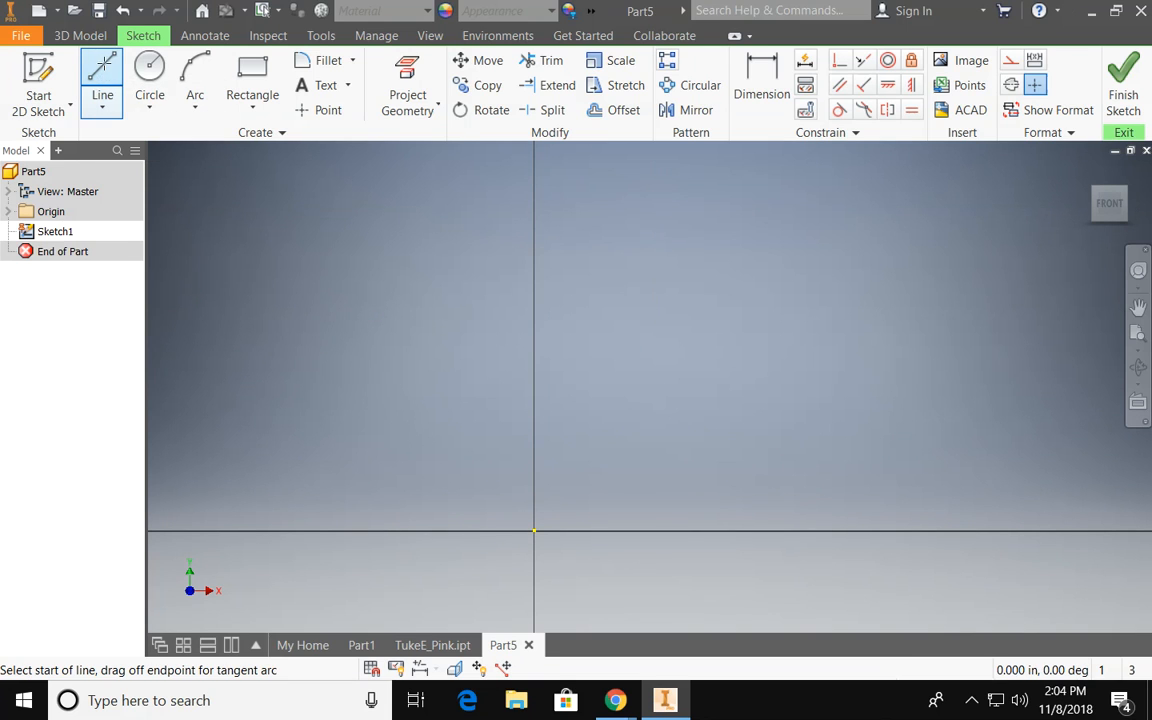
left_click(534, 530)
left_click(535, 259)
left_click(638, 259)
left_click(638, 370)
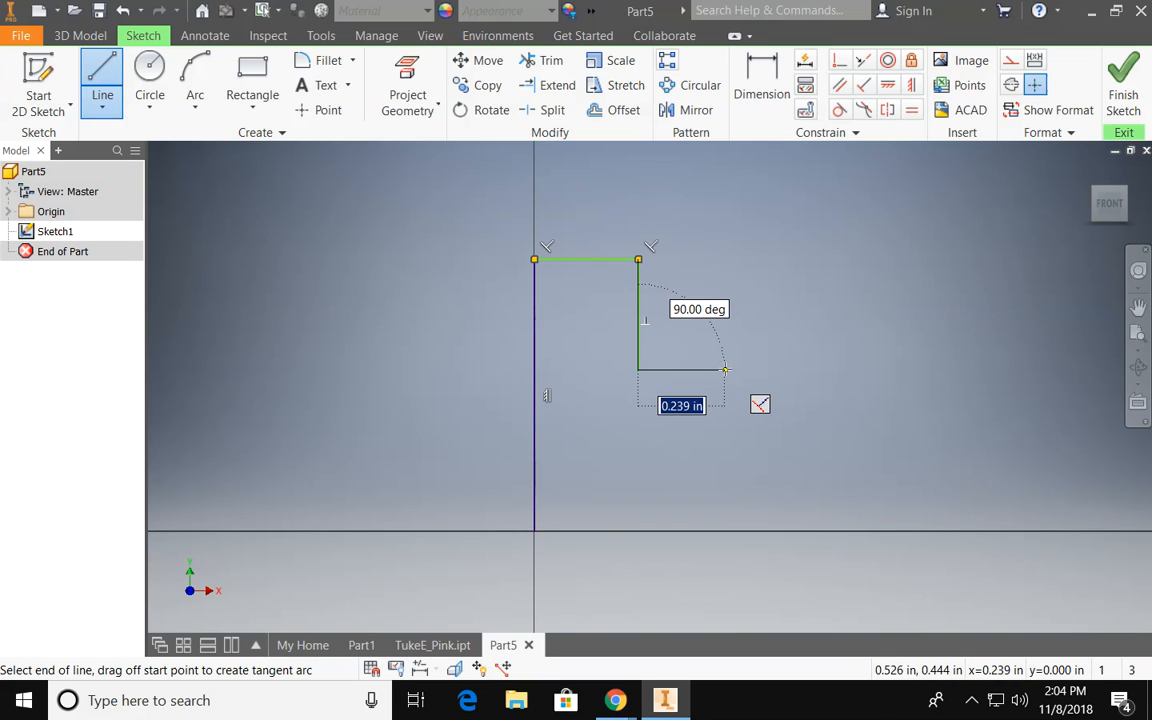
left_click(724, 370)
left_click(724, 530)
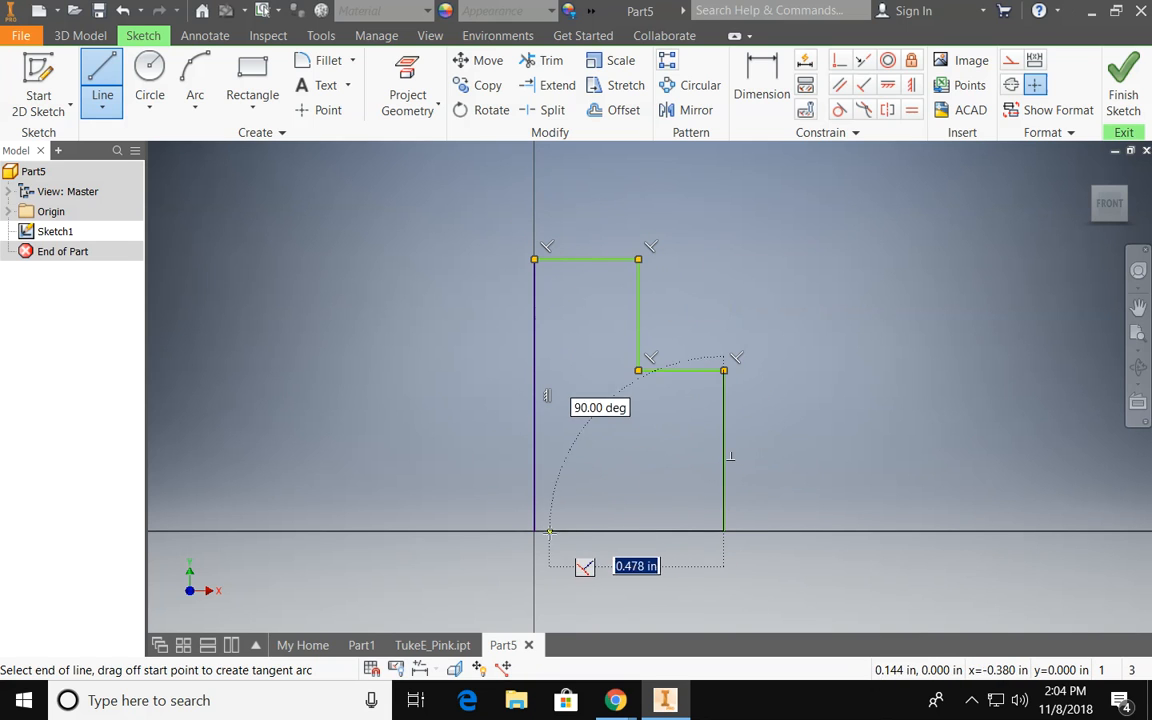
left_click(534, 530)
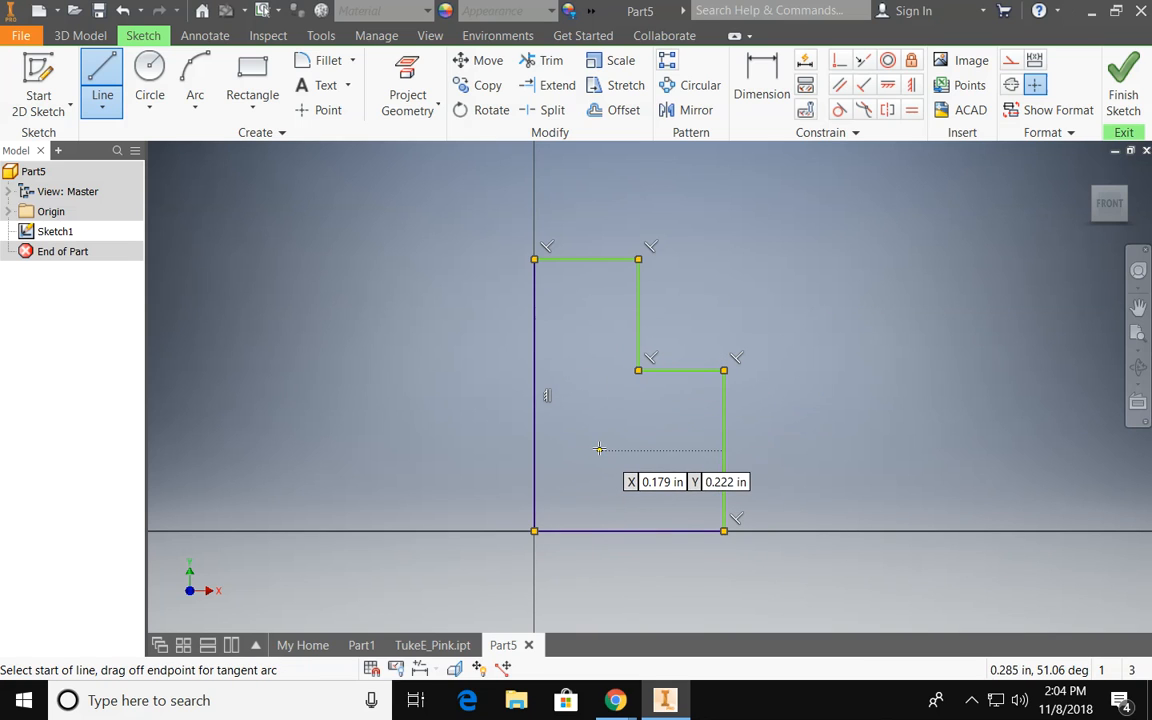
right_click(596, 384)
left_click(656, 380)
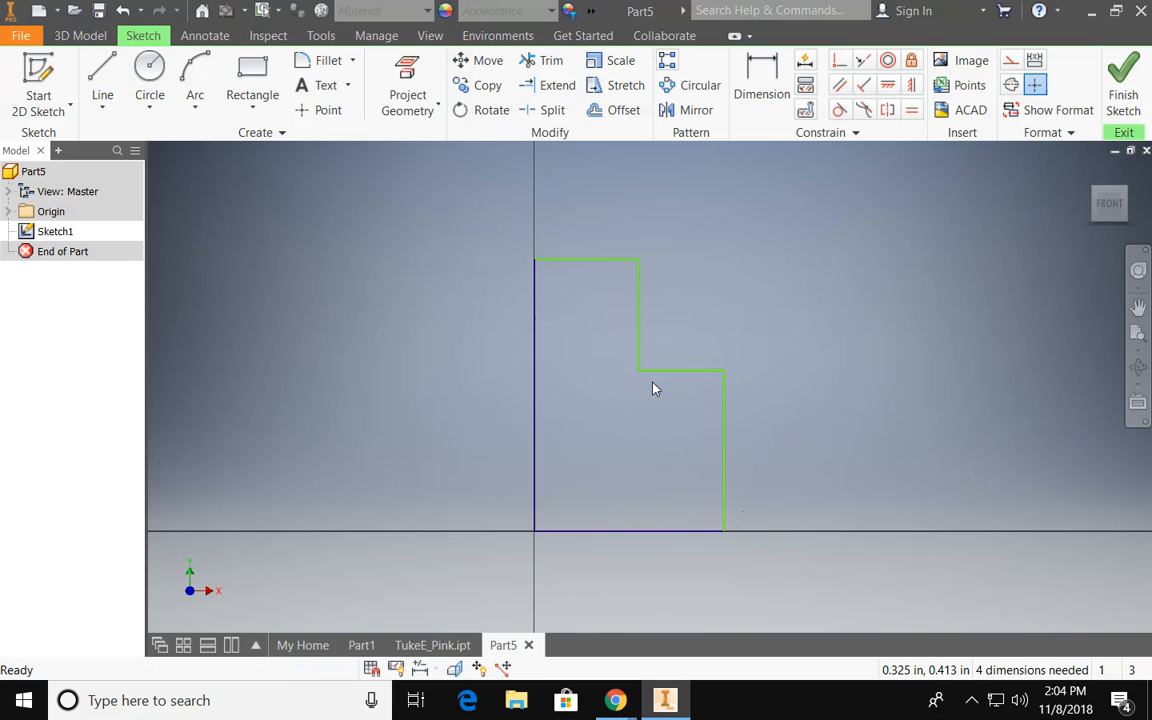
- Dimension the profile's full-height left edge at 2.25 in
left_click(763, 92)
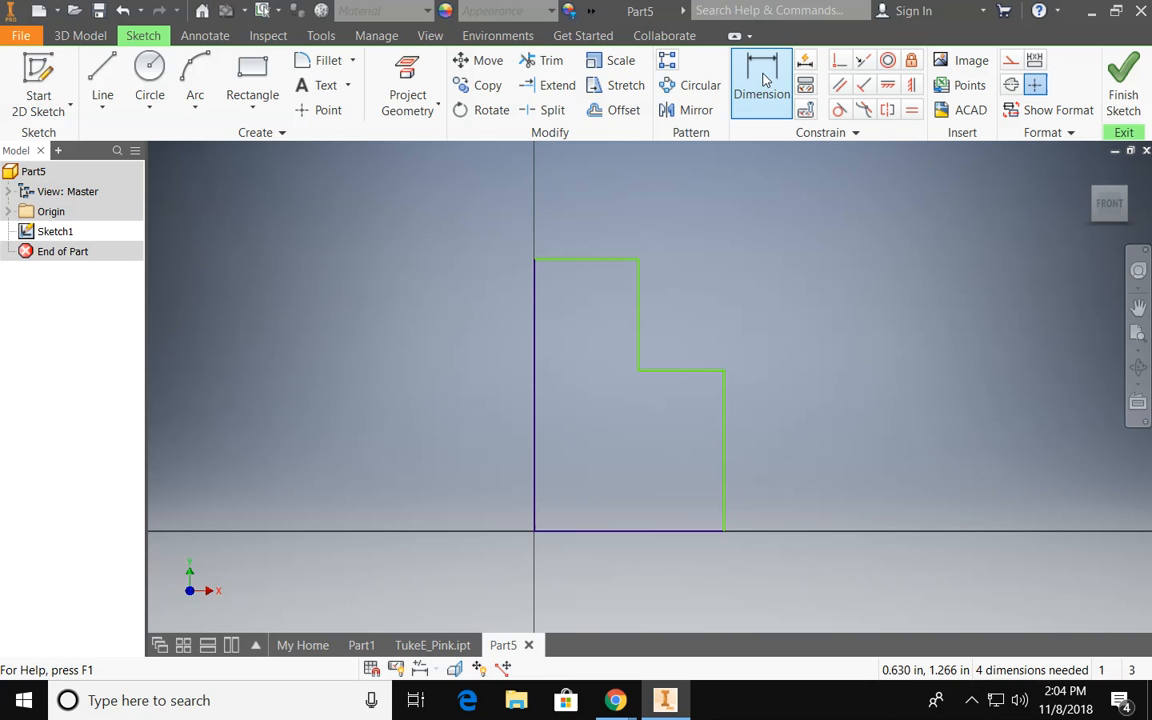
left_click(533, 322)
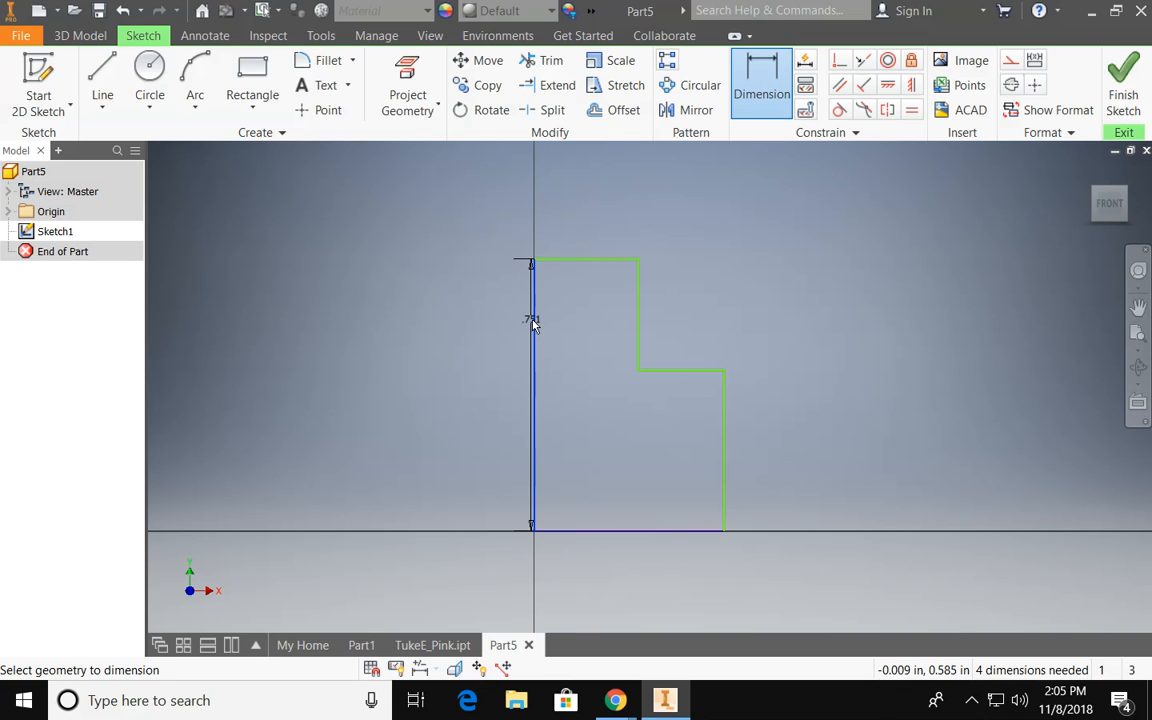
left_click(445, 342)
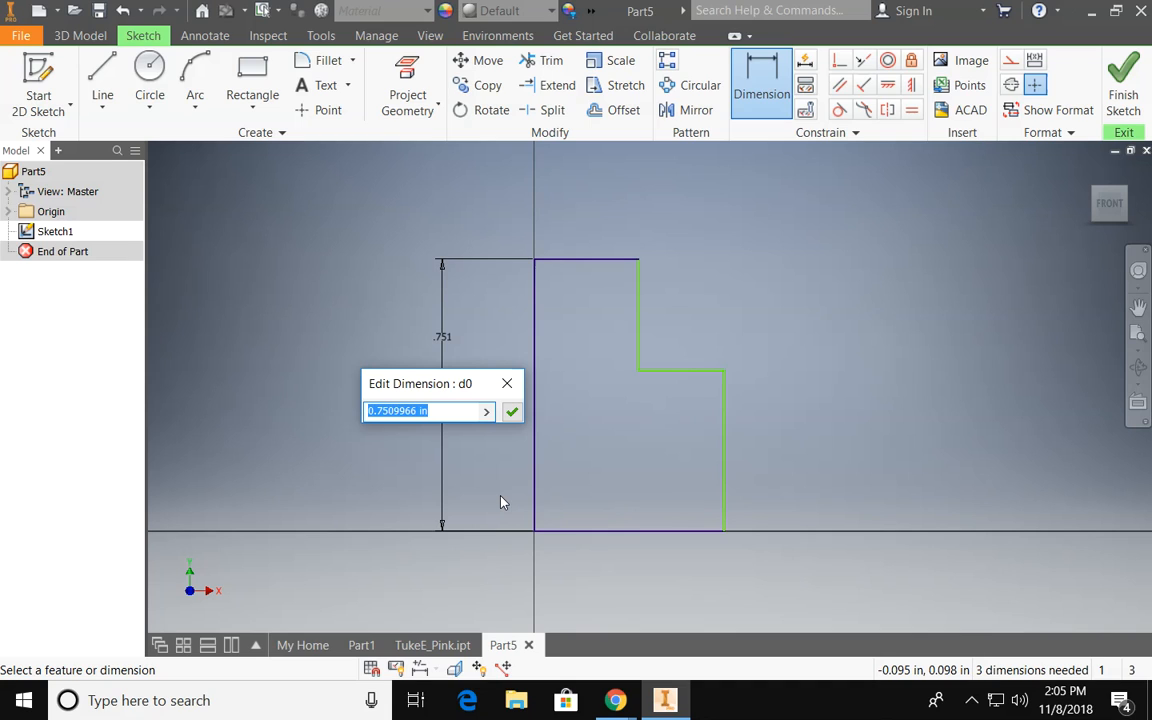
type("2.25")
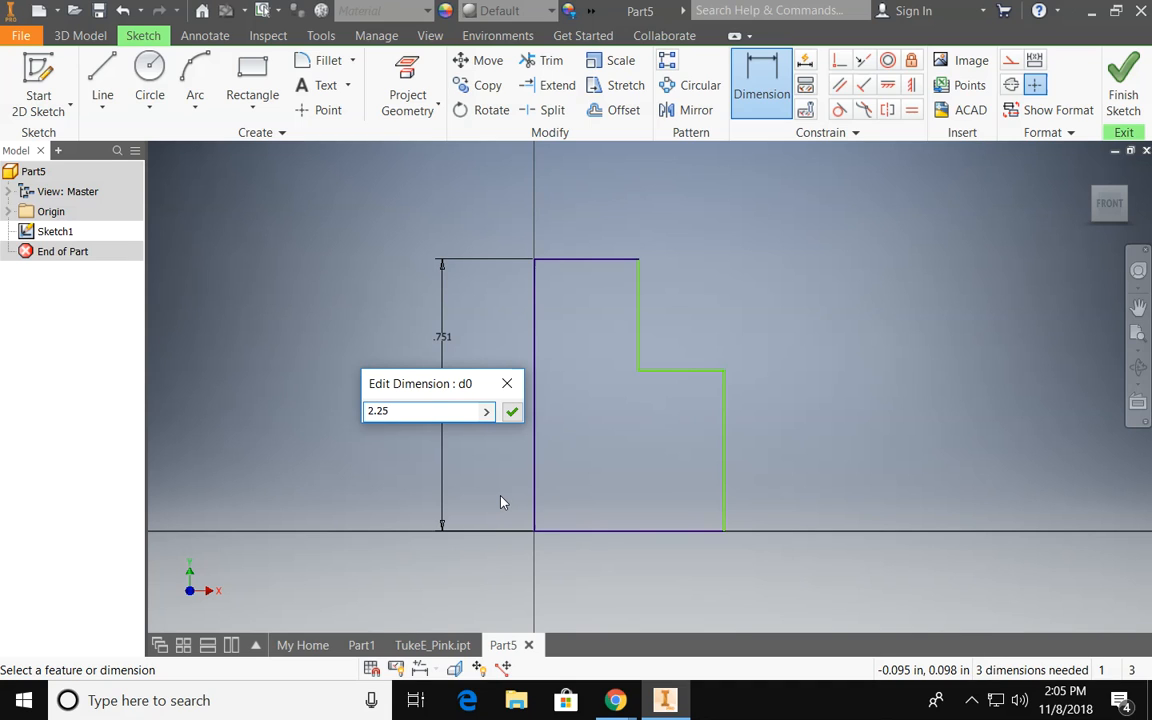
key("Return")
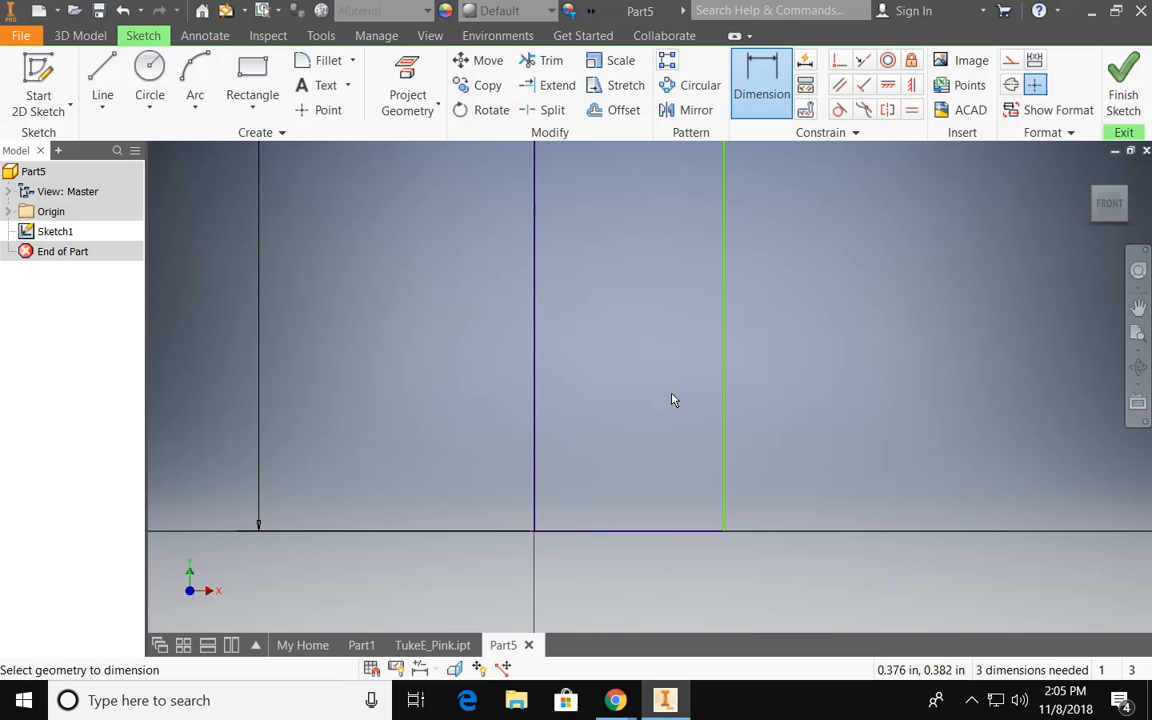
scroll(672, 400, "down", 5)
middle_click_drag(709, 313, 648, 384)
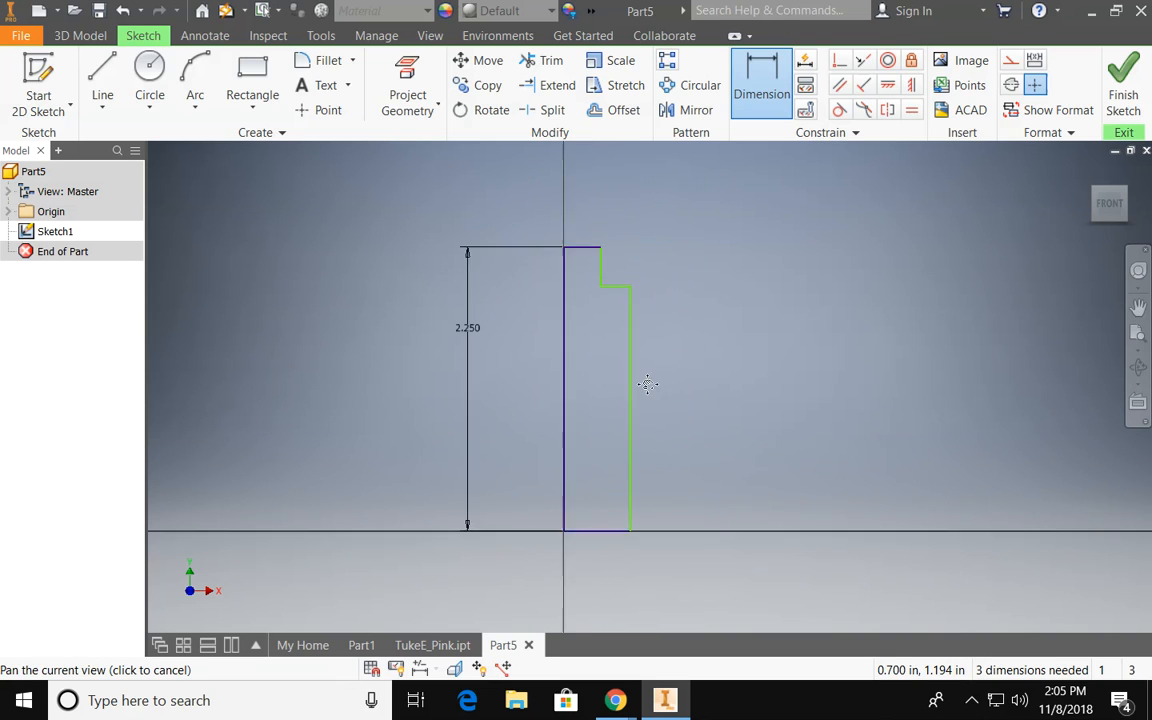
- Dimension the profile's top edge and the horizontal ledge of the step at 0.75 in each
left_click(556, 279)
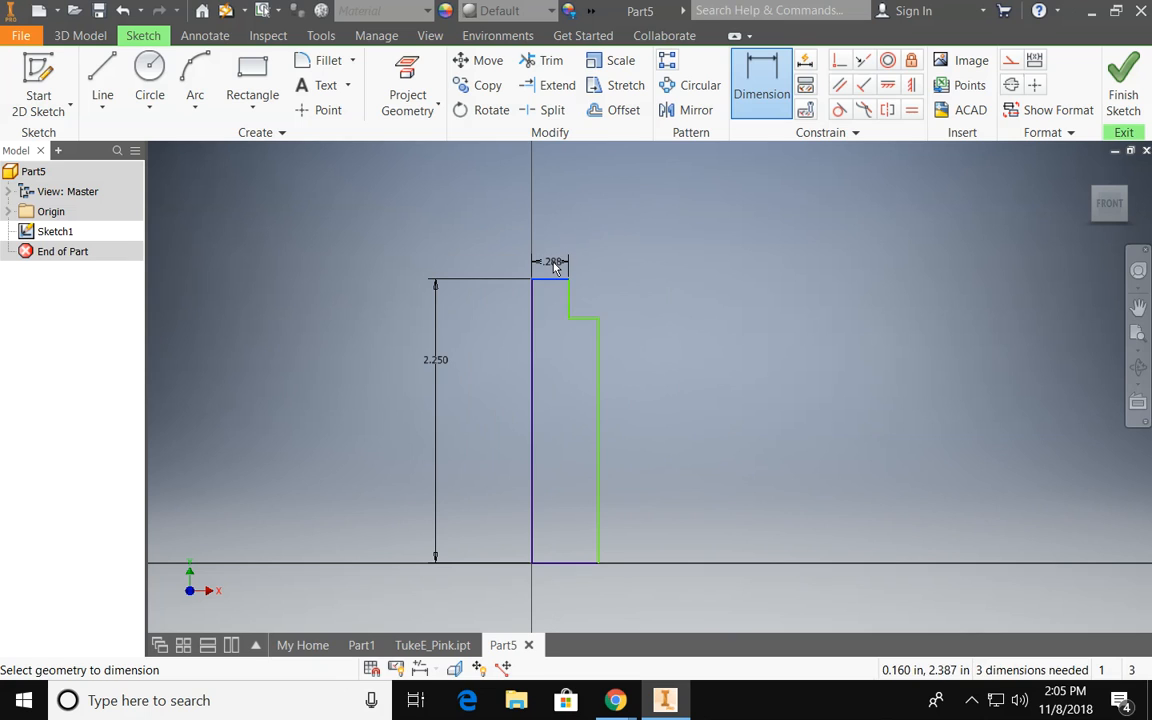
left_click(556, 267)
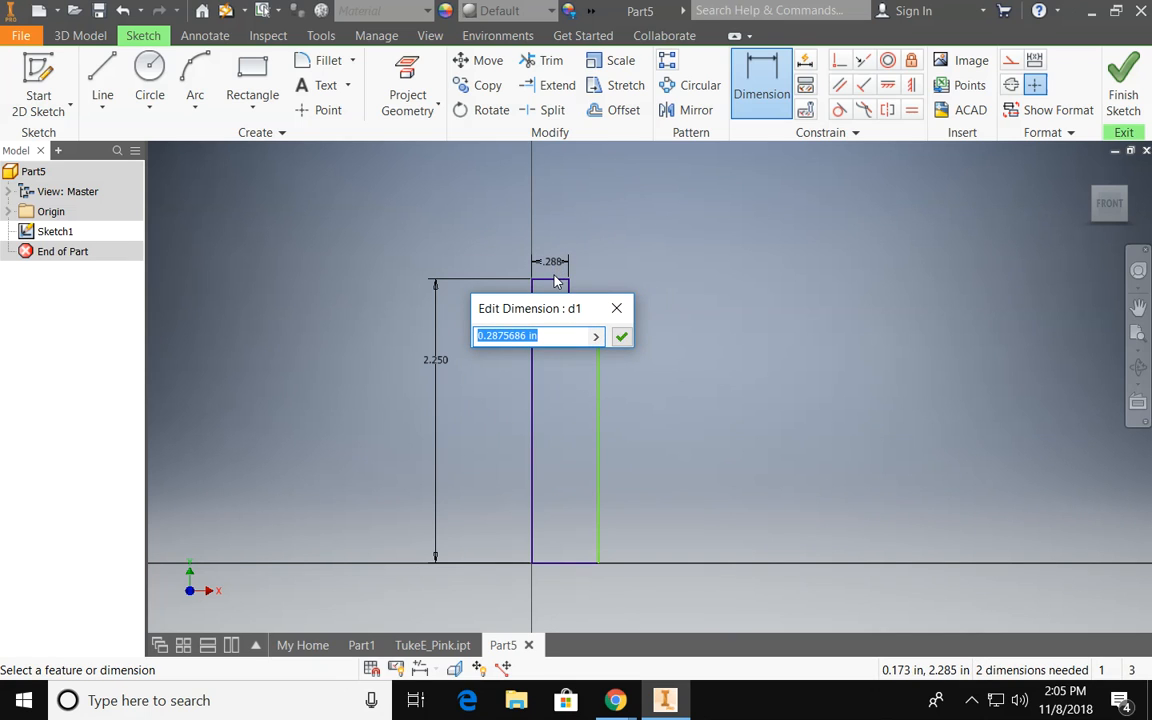
left_click(617, 308)
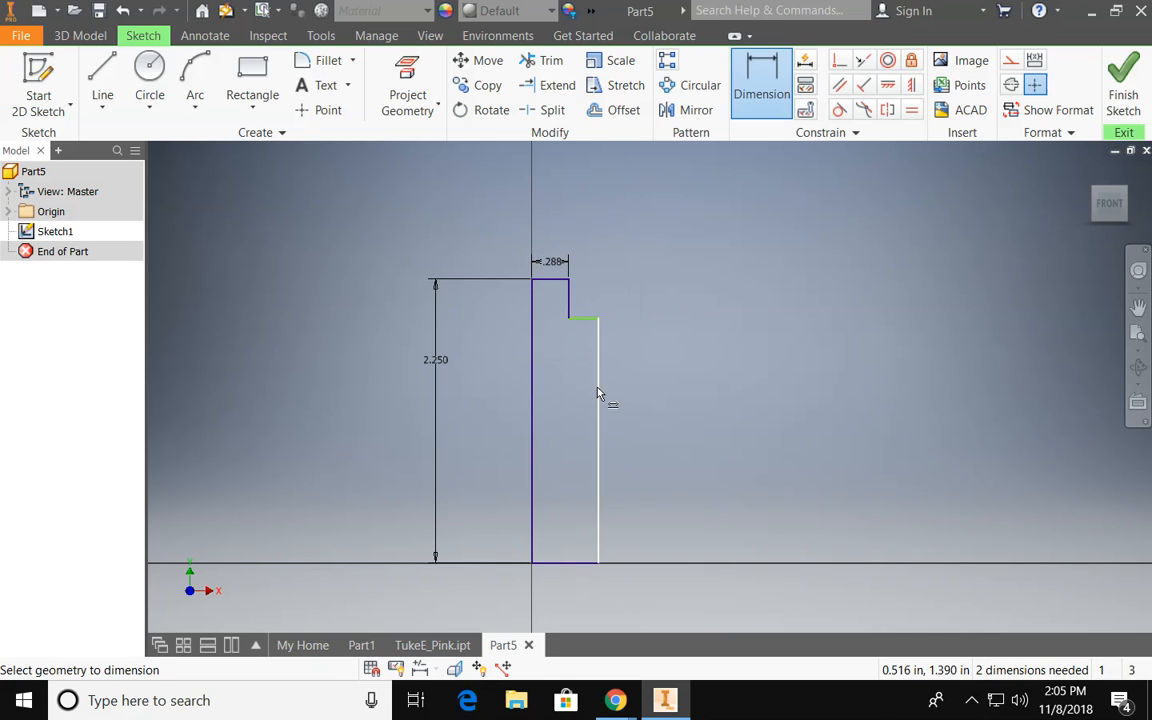
left_click(587, 311)
type(".75")
key("Return")
left_click(549, 264)
type(".75")
key("Return")
- Dimension the short vertical edge of the step at 0.75 in
left_click(624, 298)
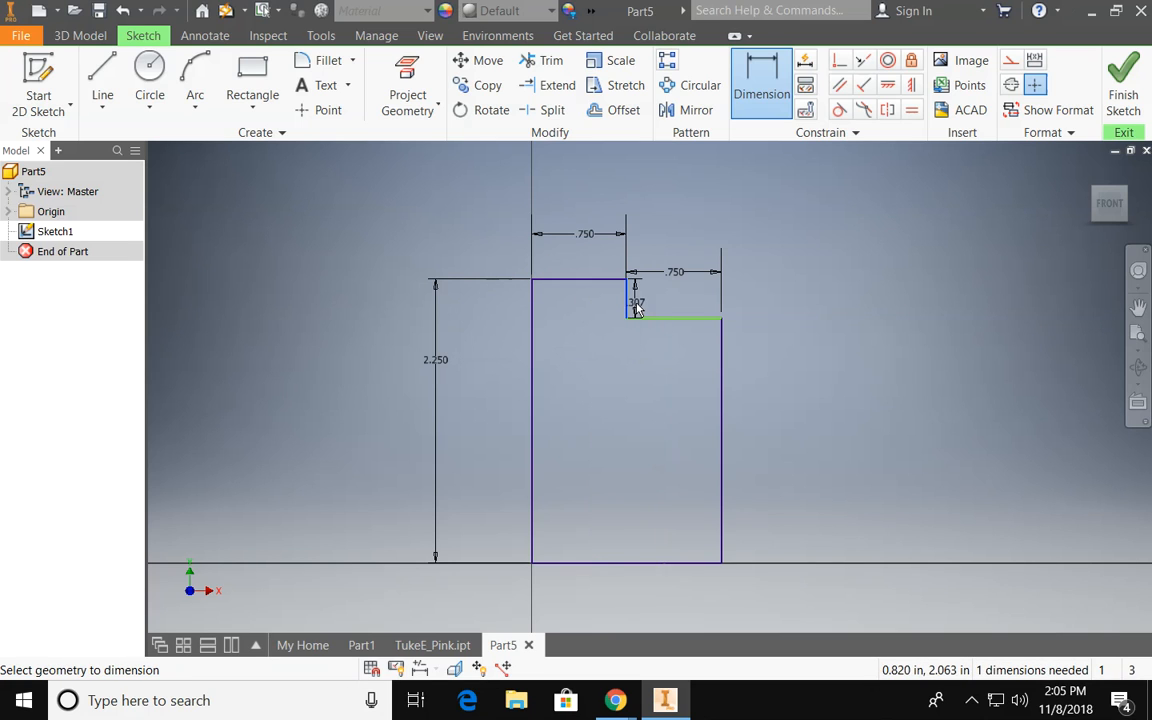
left_click(648, 296)
type(".75")
key("Return")
- Try to add dimensions to the profile's right vertical edge and its bottom edge
left_click(721, 489)
left_click(770, 487)
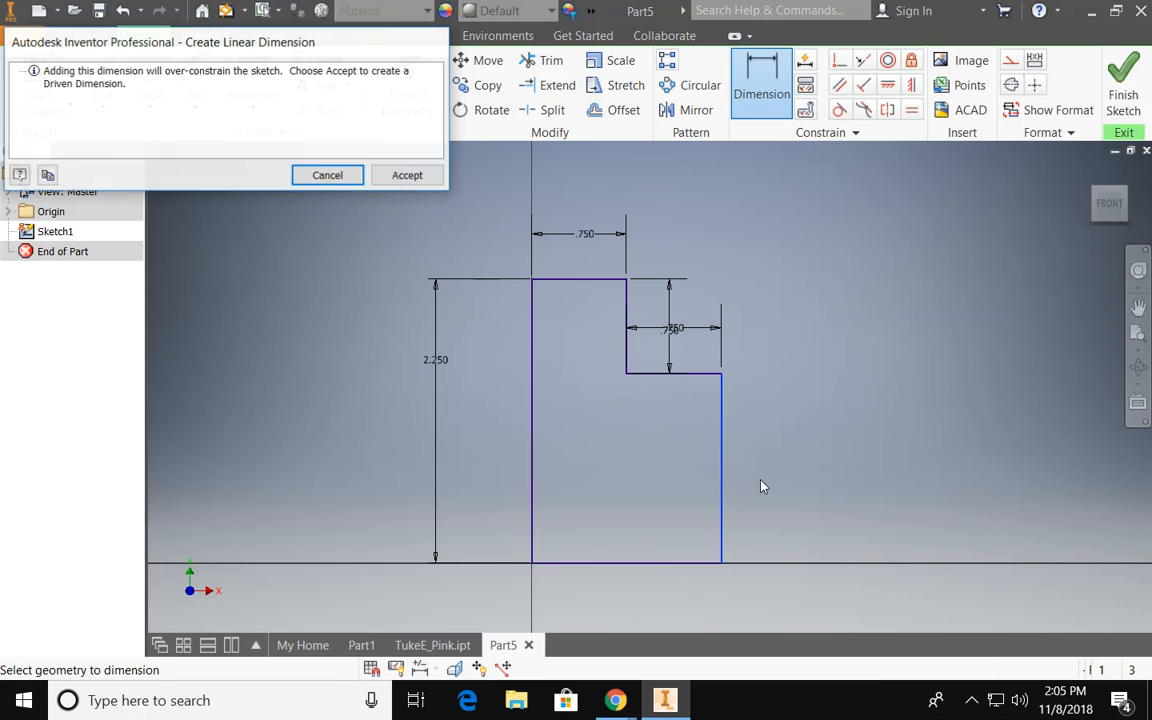
key("Escape")
left_click(627, 563)
left_click(637, 600)
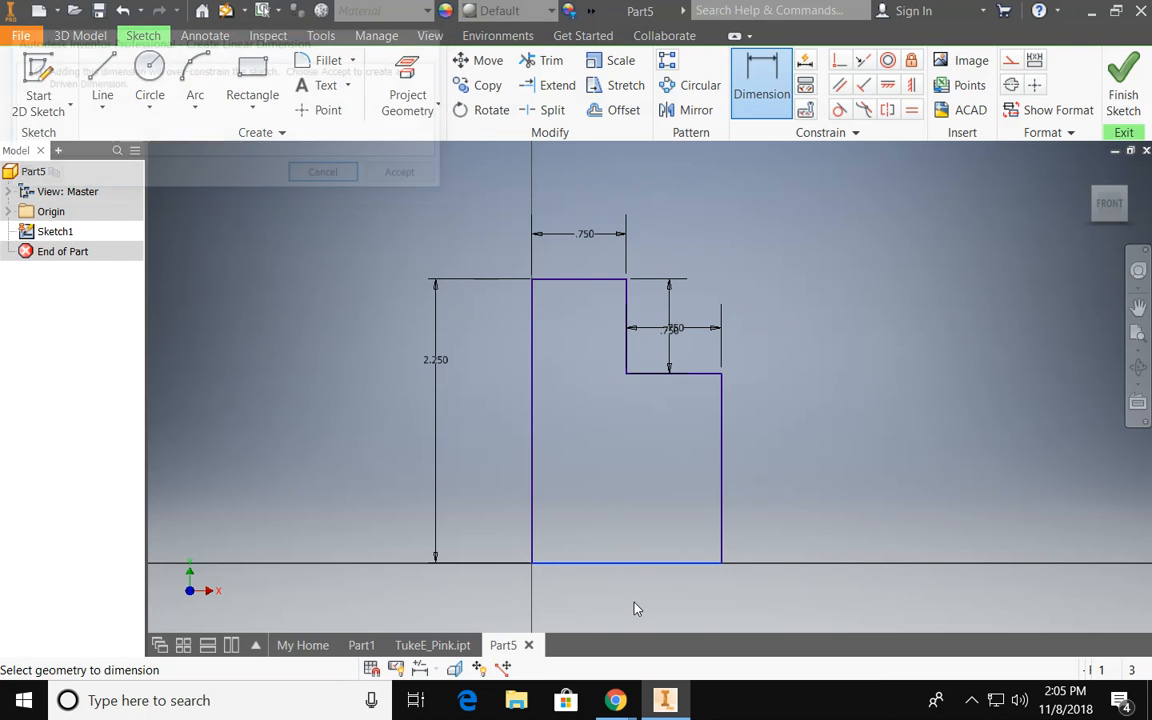
key("Escape")
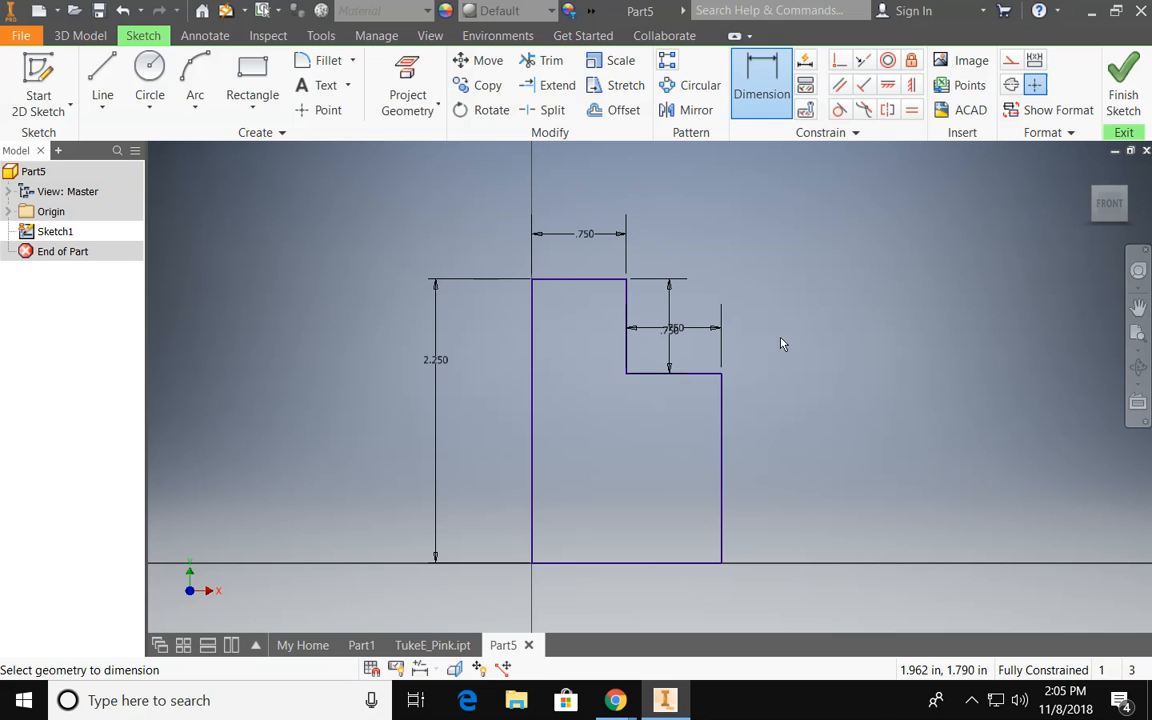
- Finish the sketch and extrude the stepped profile 0.75 in as a solid
right_click(655, 408)
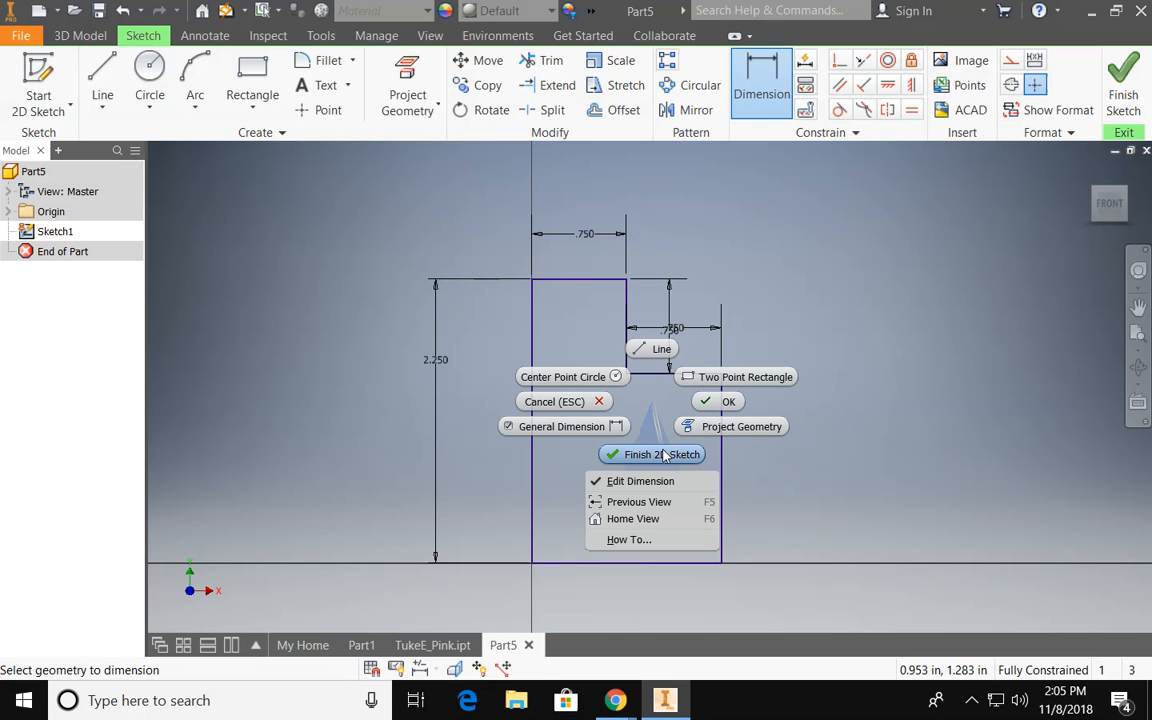
left_click(645, 452)
scroll(756, 392, "up", 4)
middle_click_drag(756, 392, 625, 431)
scroll(625, 431, "down", 2)
middle_click_drag(642, 362, 619, 446)
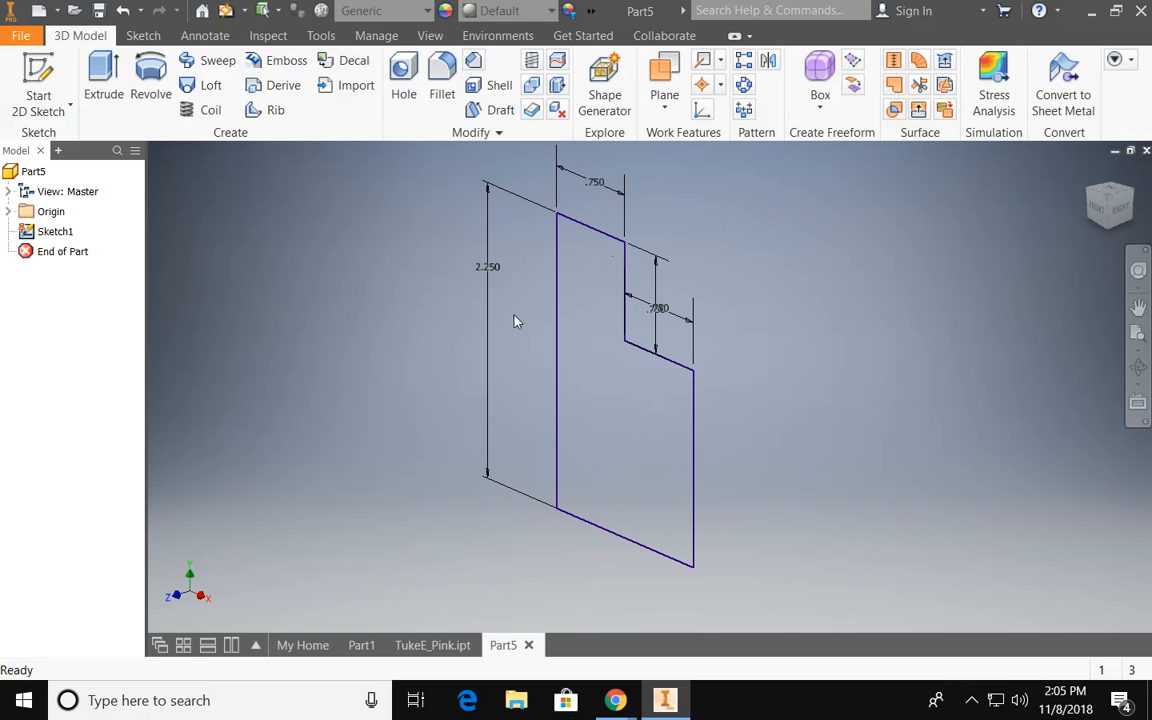
left_click(103, 84)
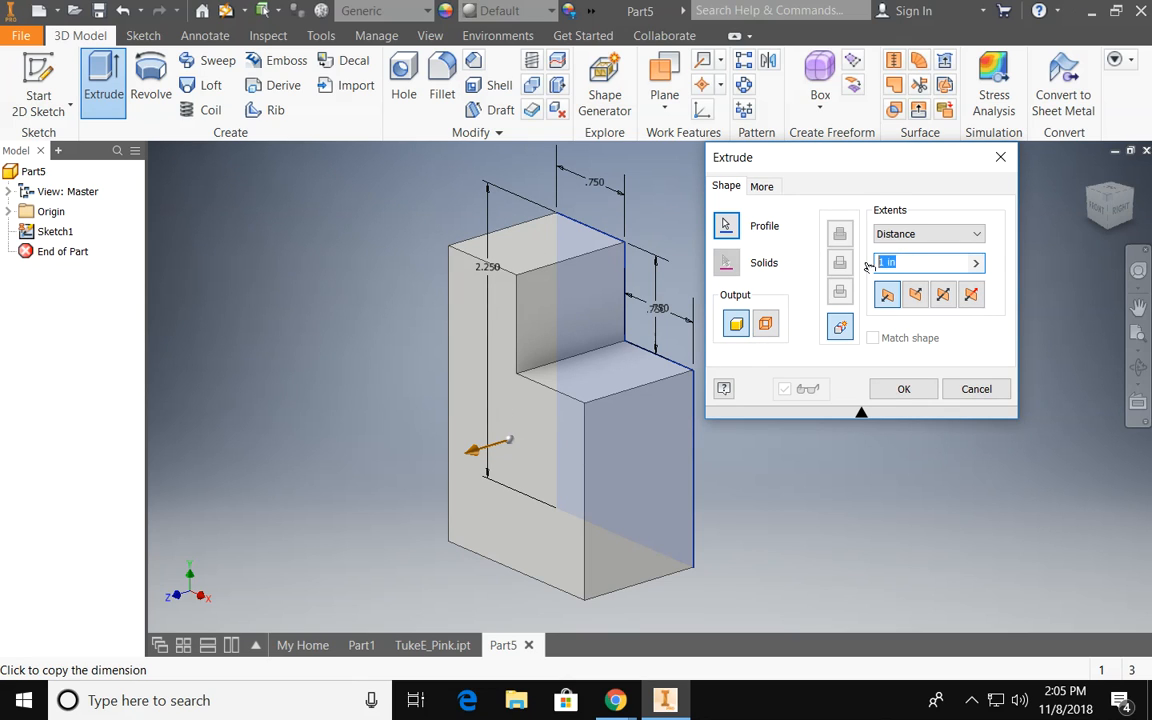
type(".75")
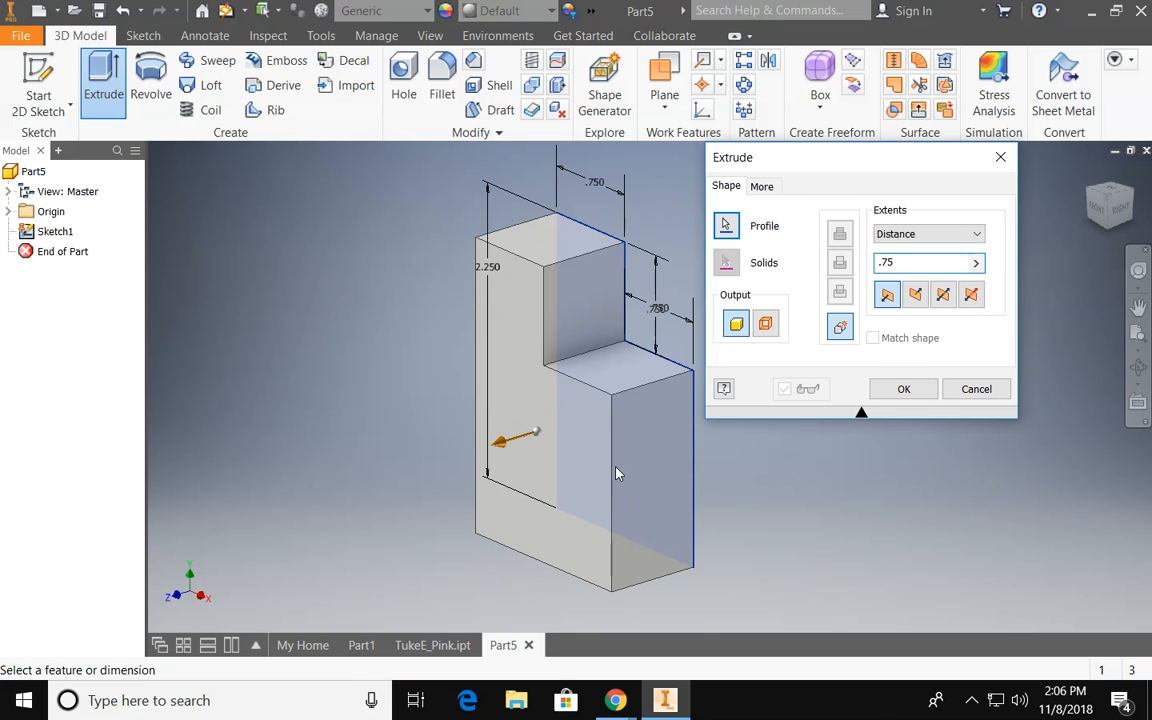
left_click(900, 390)
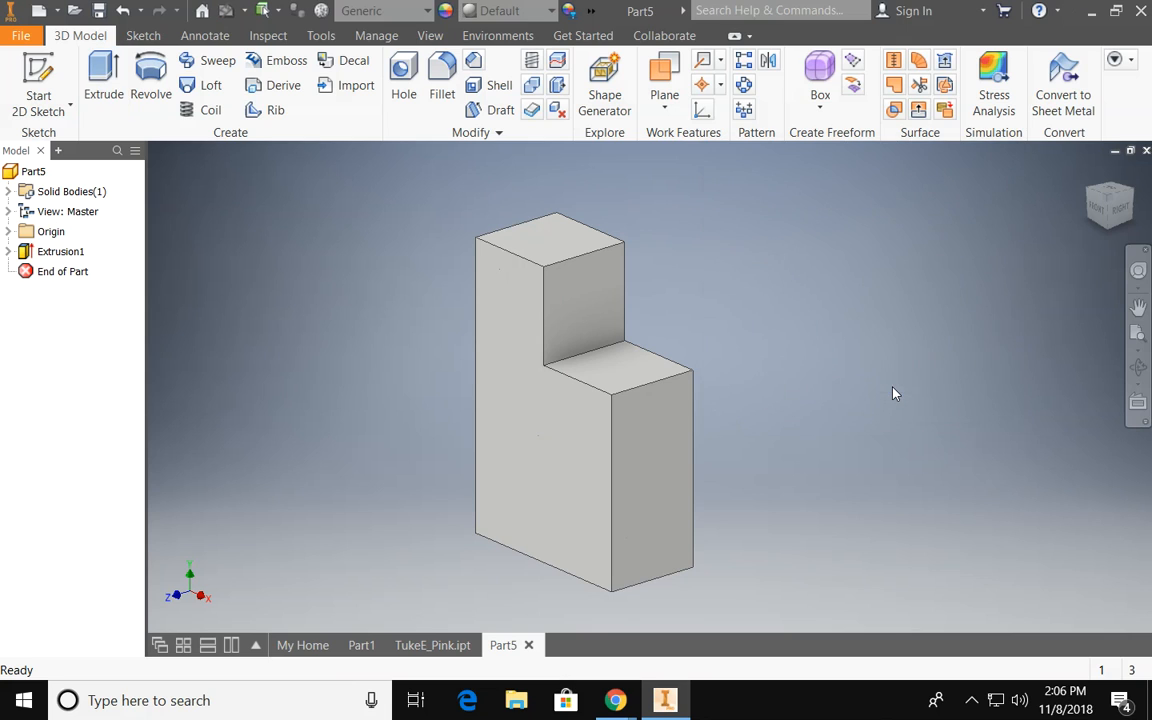
- Check the protruding cube on the TukeE_Pink part, and start a sketch on the front face of the new part's stepped body
left_click(423, 650)
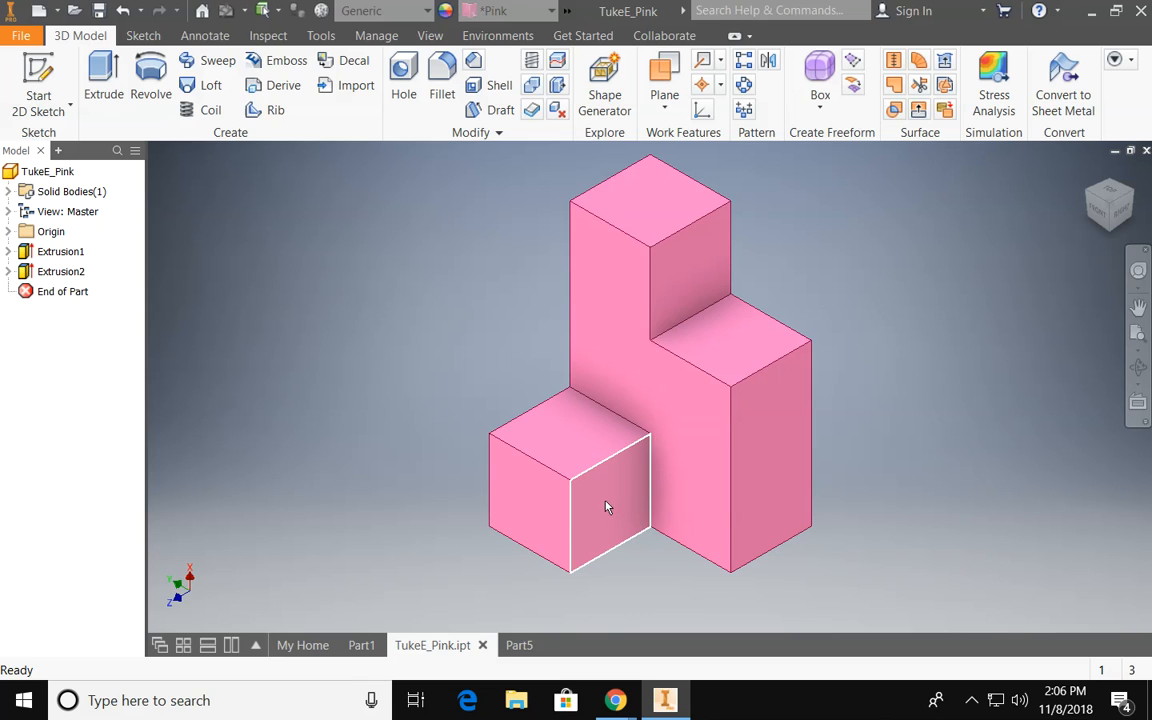
left_click(512, 647)
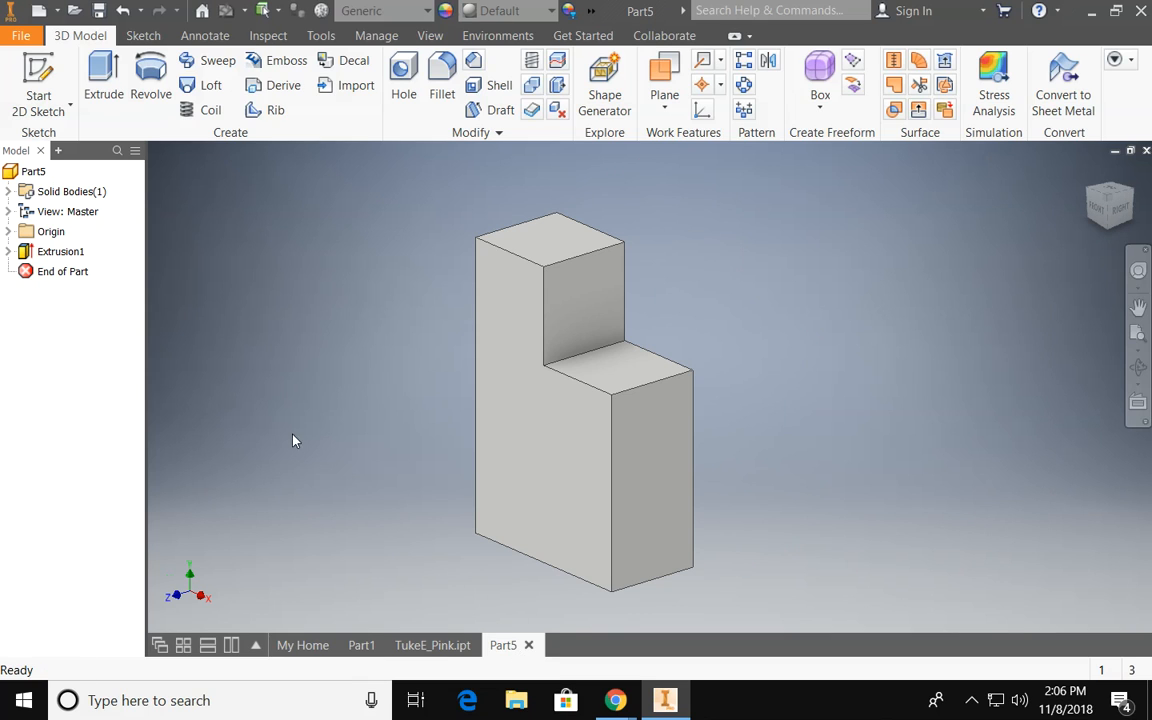
left_click(32, 67)
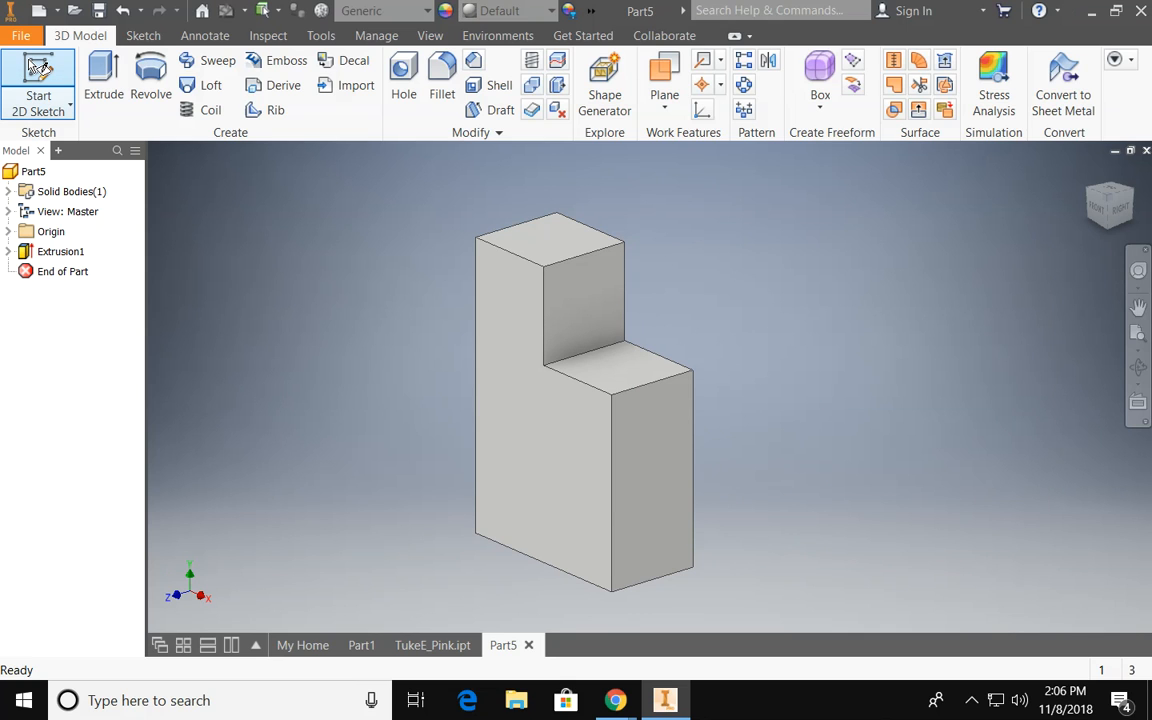
left_click(537, 487)
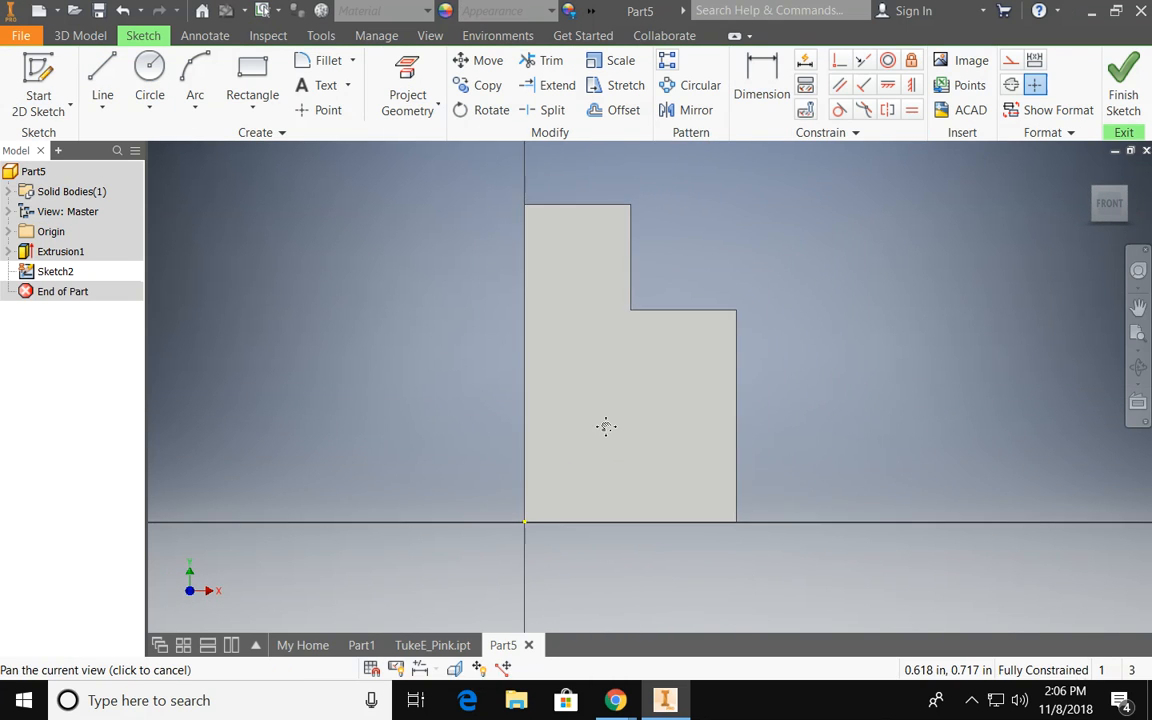
- Draw a 0.75 by 0.75 in square from the origin at the front face's lower-left corner and finish the sketch
left_click(252, 78)
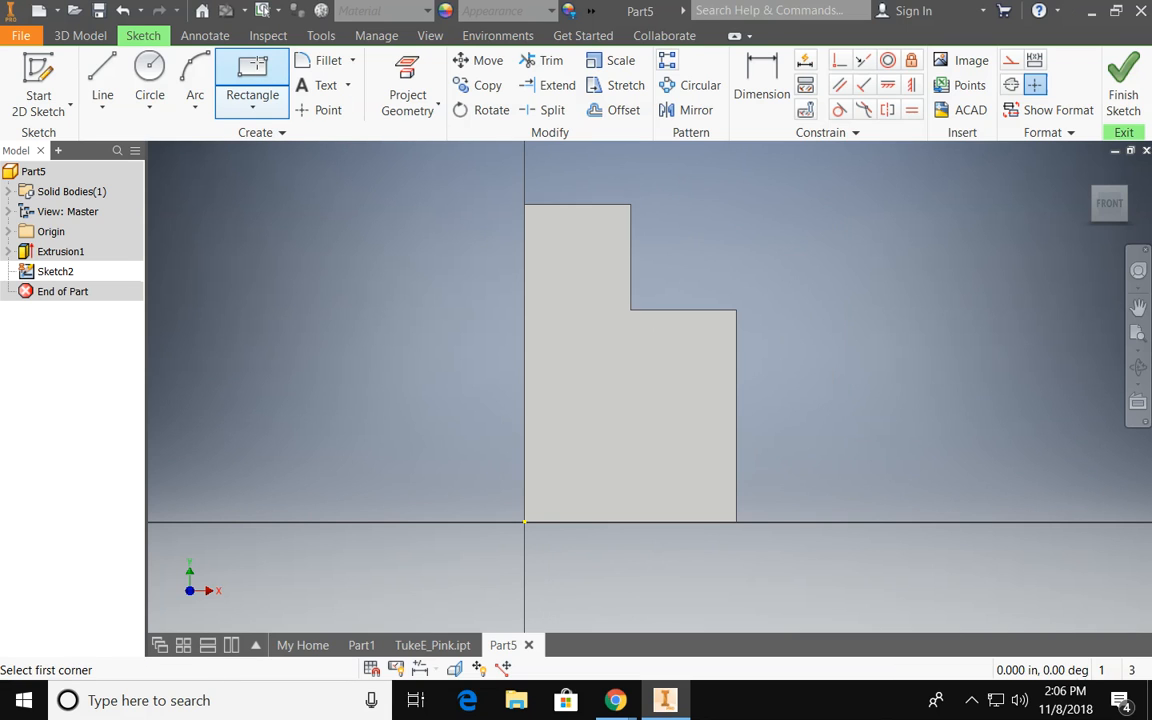
left_click(524, 522)
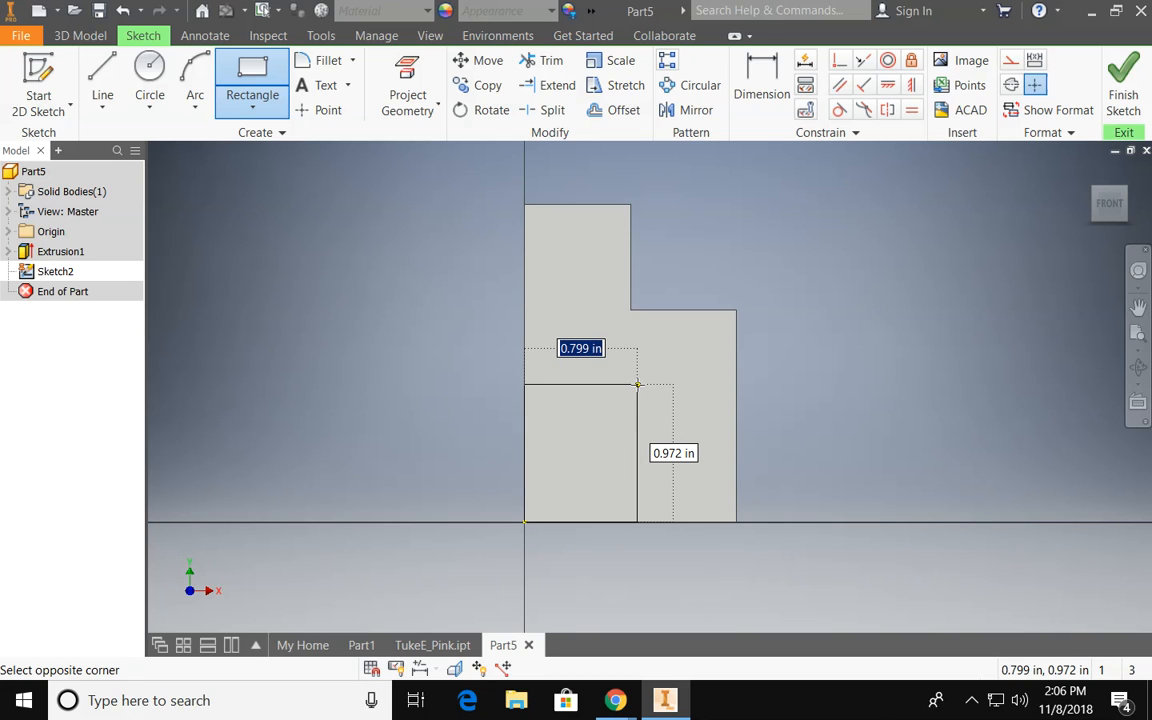
type(".75")
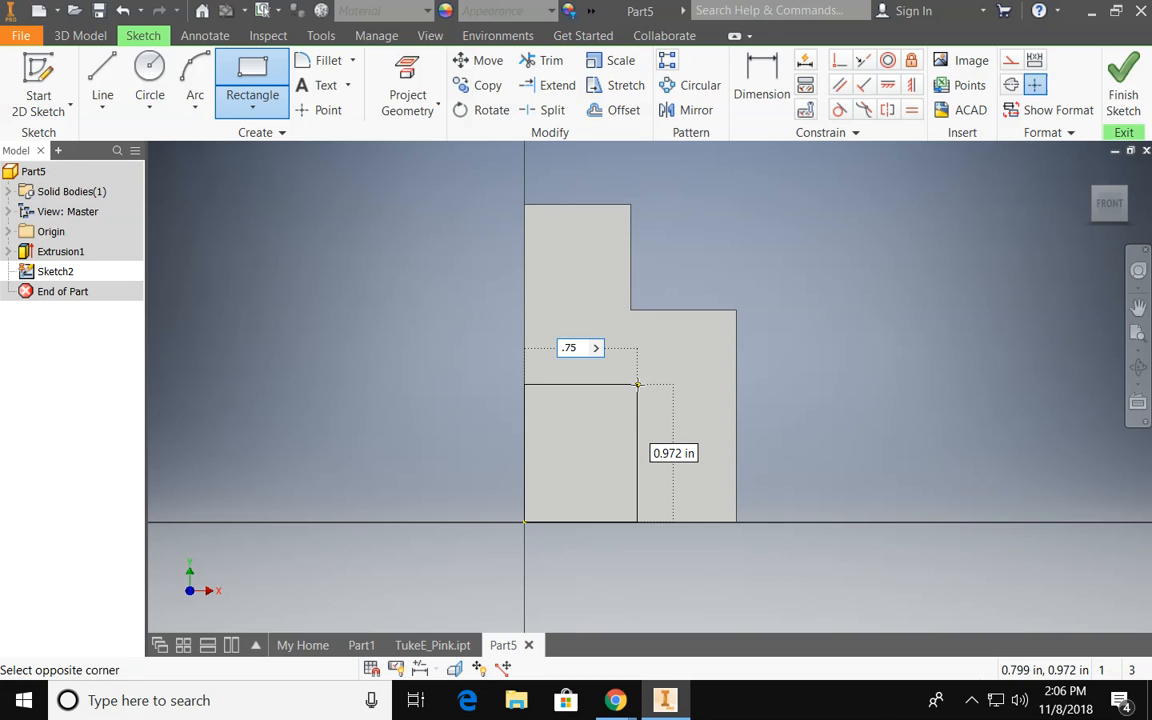
key("Tab")
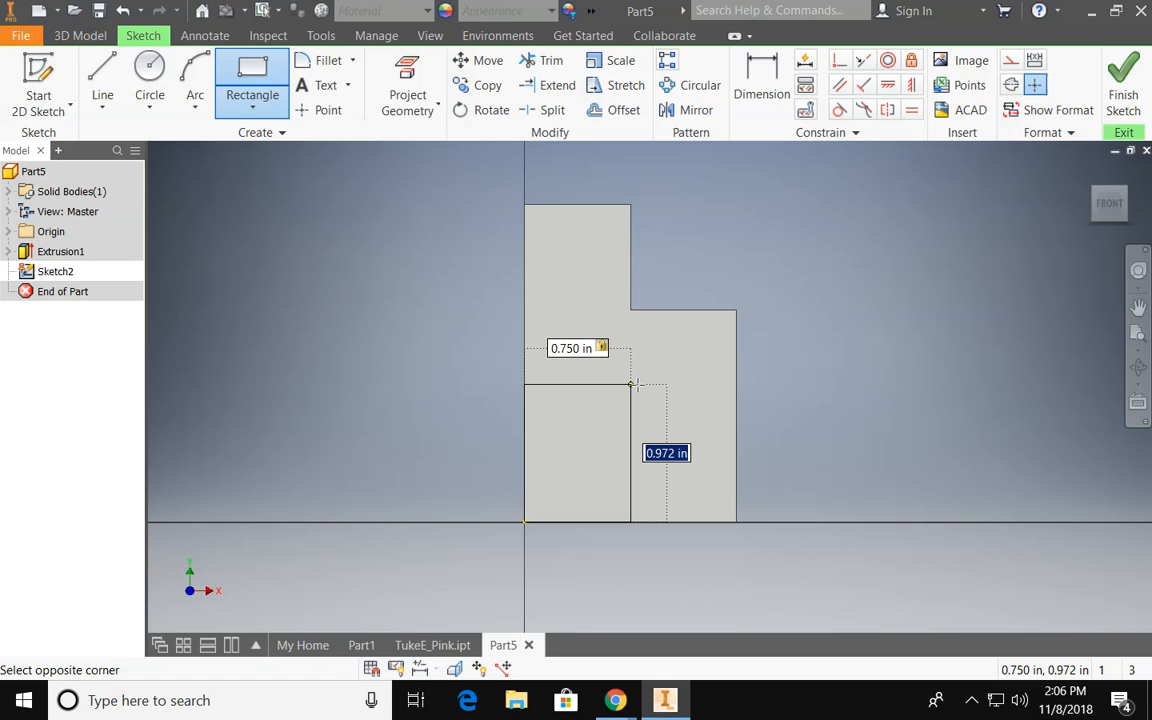
type(".75")
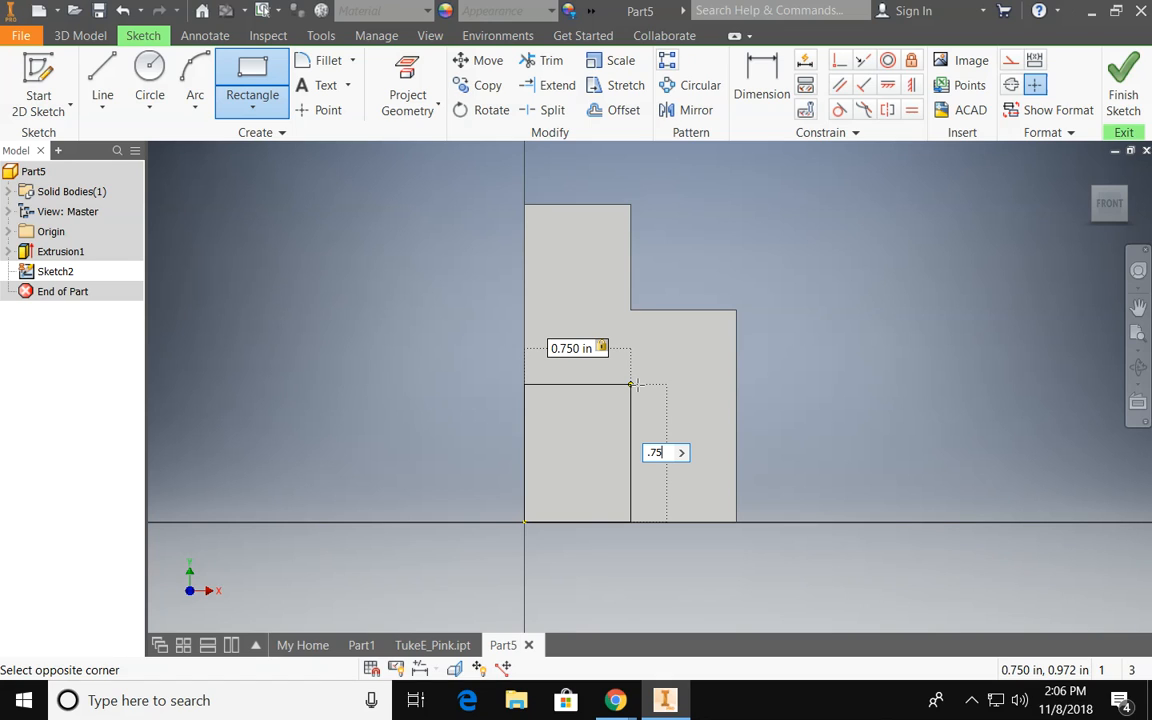
key("Return")
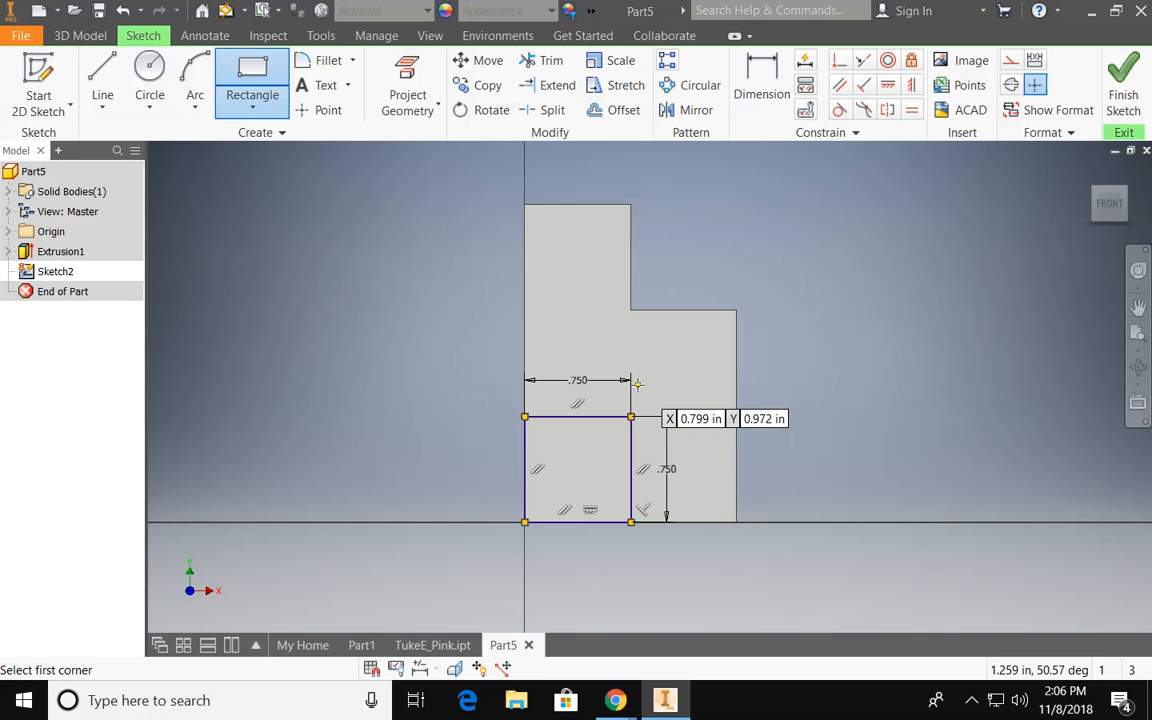
right_click(637, 384)
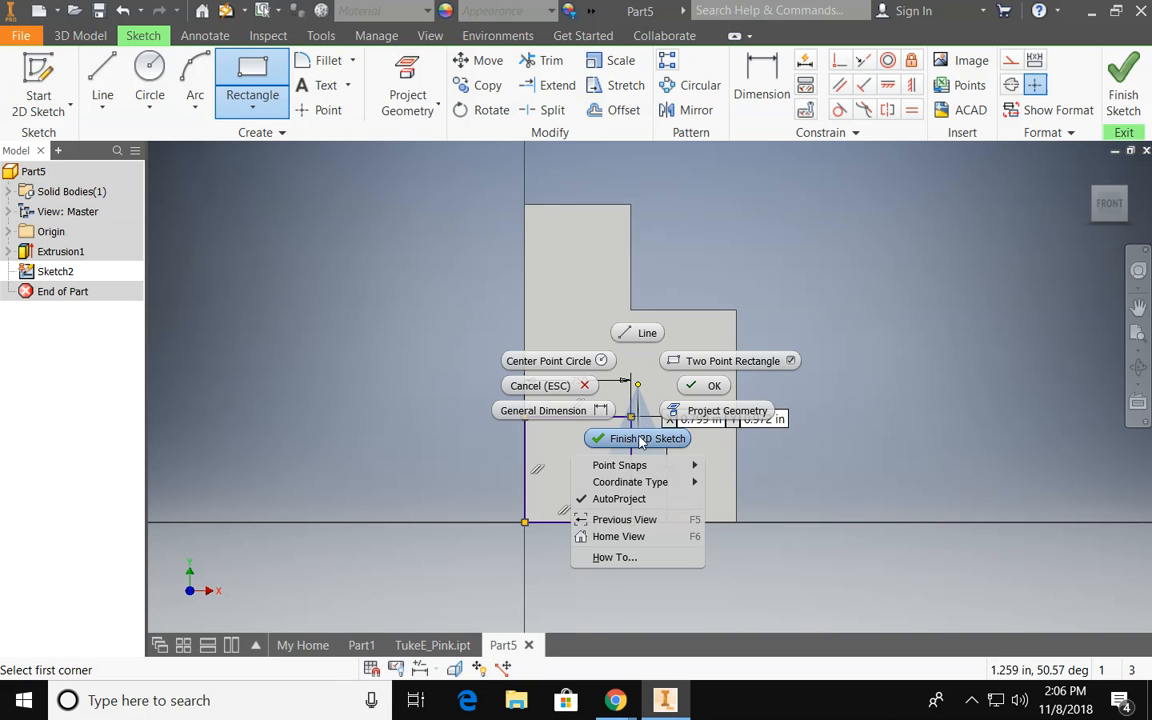
left_click(640, 438)
- Extrude the square 0.75 in outward from the front face as a cube joined to the stepped body
middle_click_drag(598, 387, 708, 388)
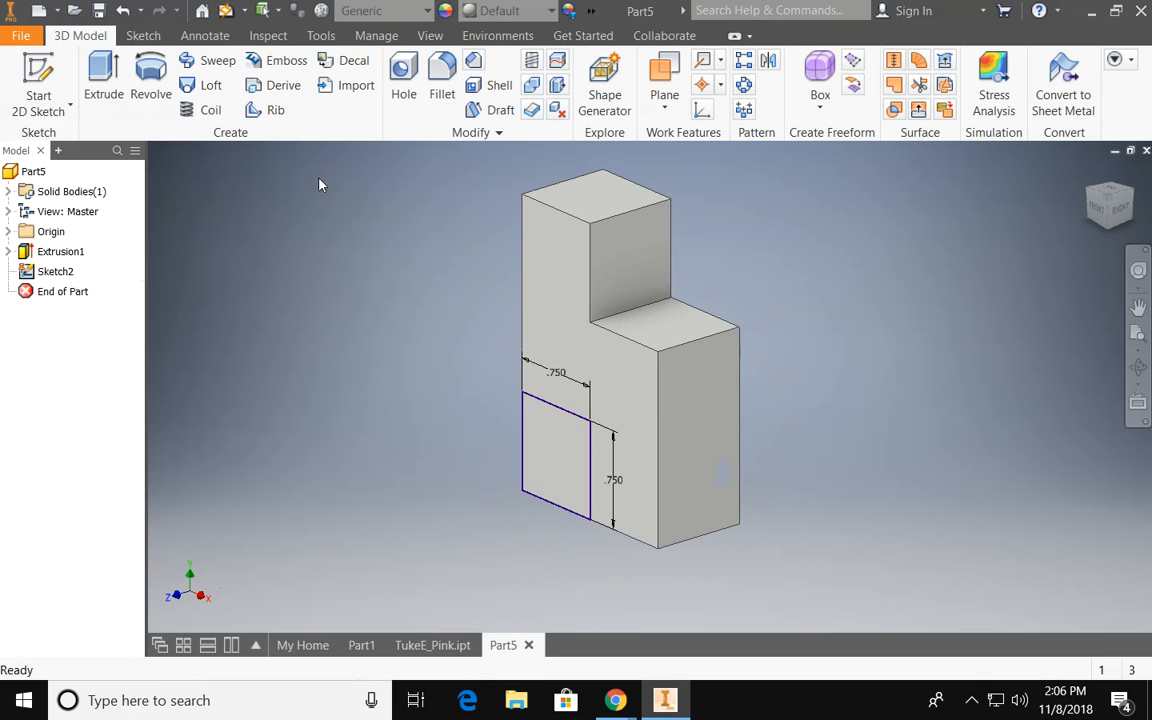
left_click(104, 90)
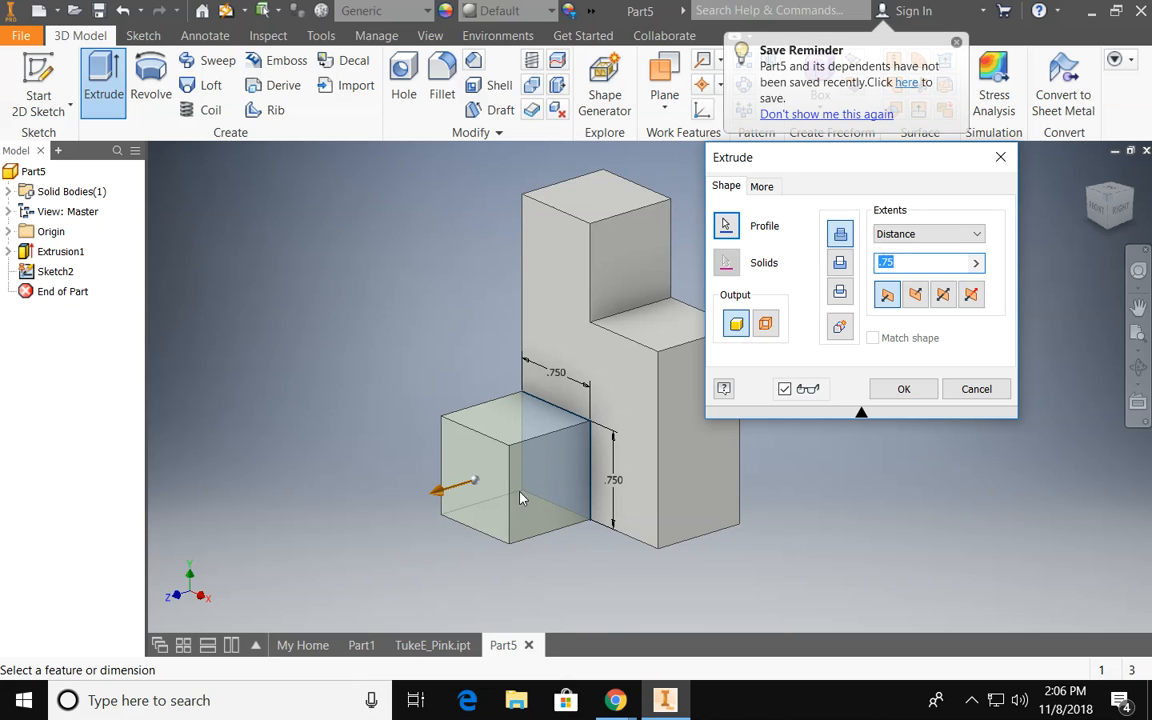
left_click(840, 263)
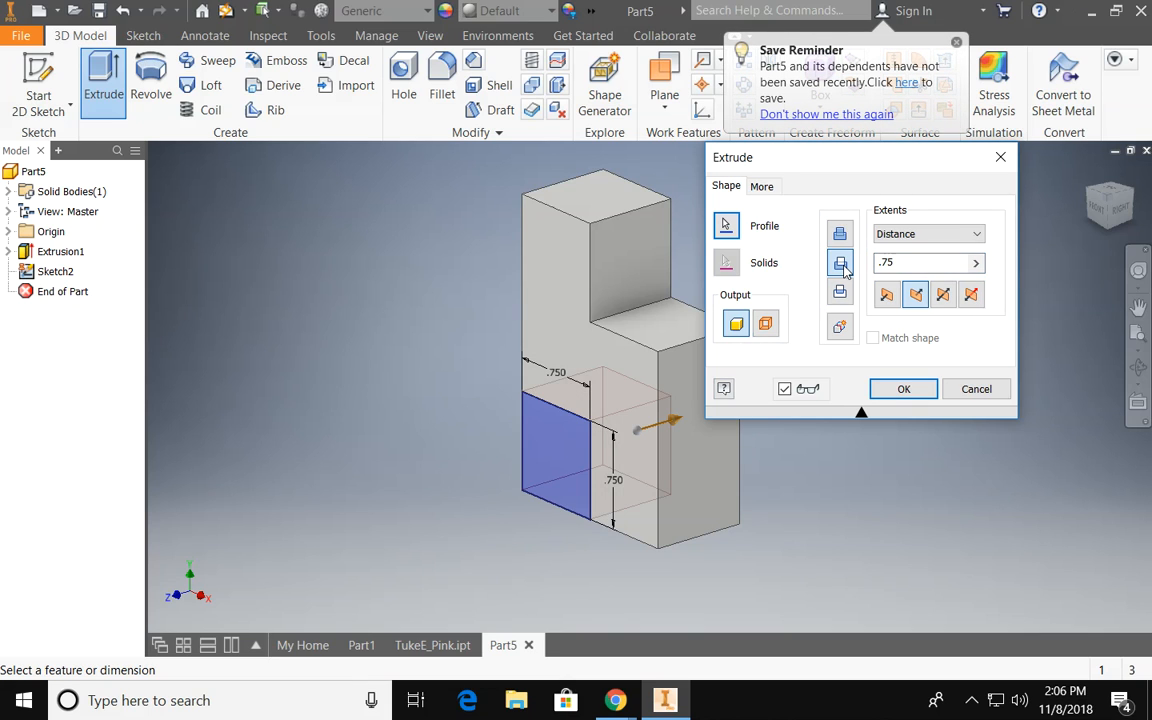
left_click(840, 234)
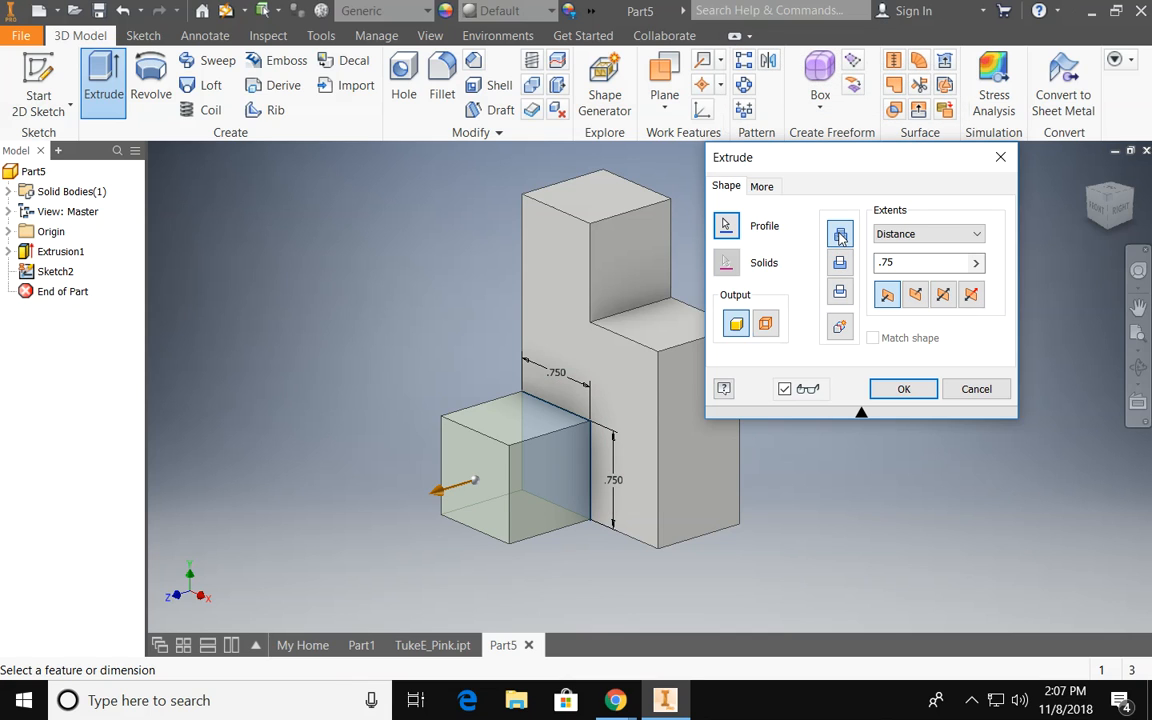
left_click(908, 391)
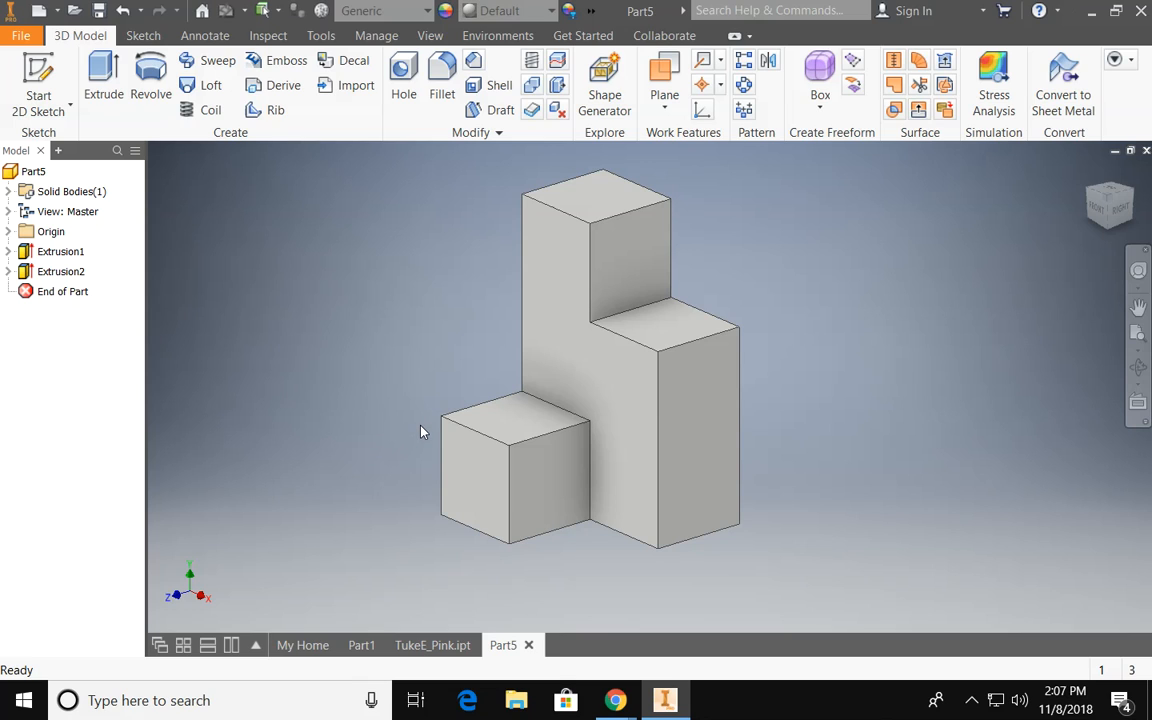
- Apply the Magenta appearance from the Inventor Material Library to the whole part
left_click(548, 12)
scroll(555, 330, "down", 5)
scroll(550, 372, "down", 9)
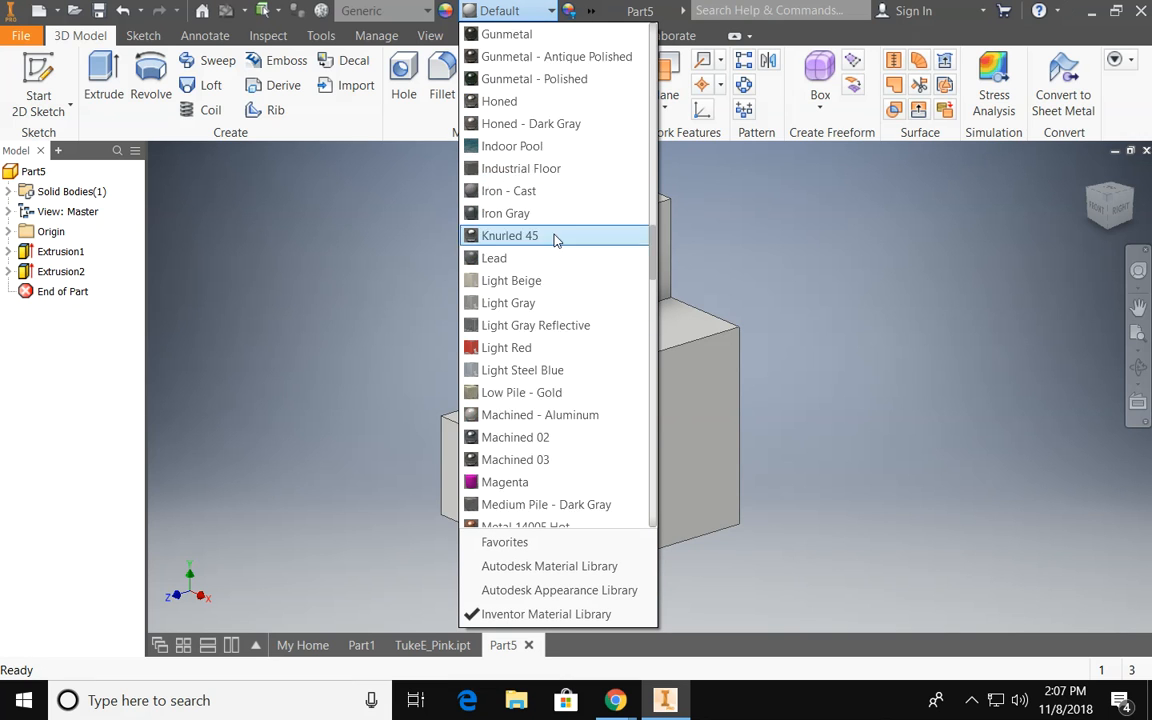
left_click(510, 213)
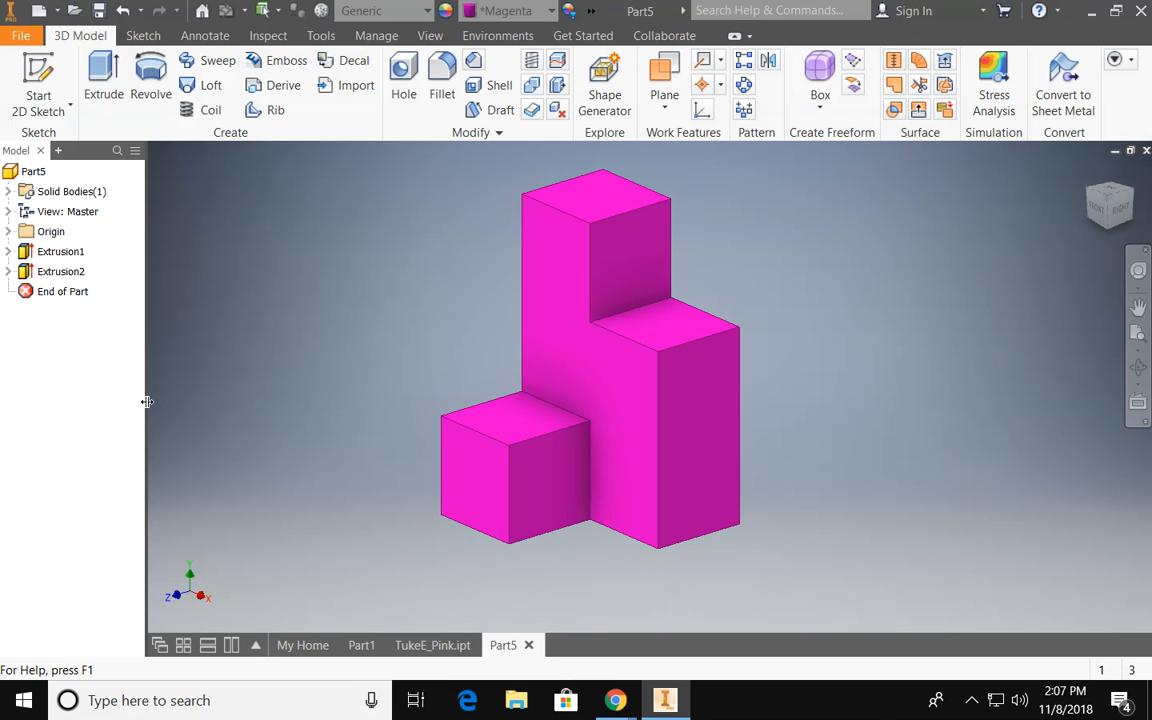